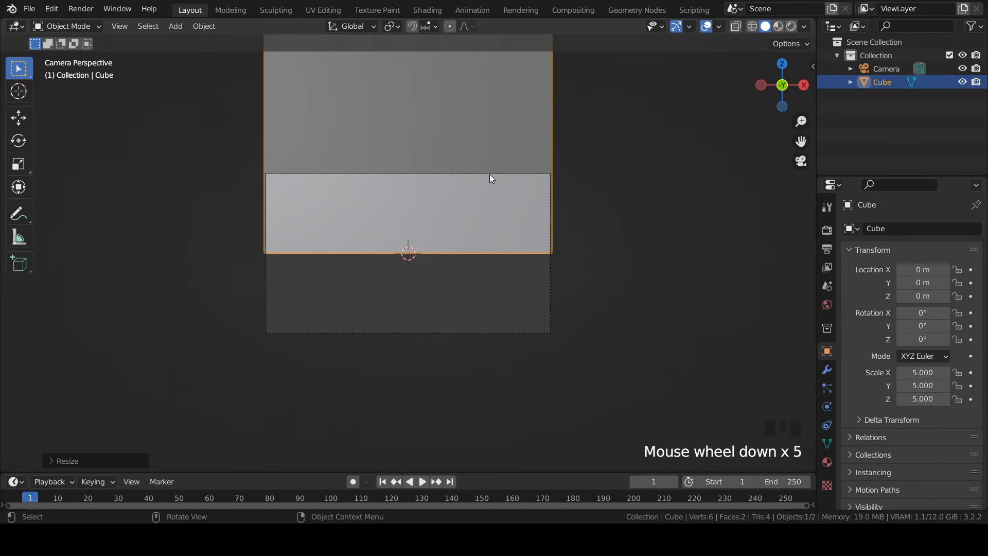
# - Raise the camera to about 1.08 m on Z and move it to about -6.95 m on Y
pyautogui.click(490, 175)
pyautogui.press('g')
pyautogui.press('z')
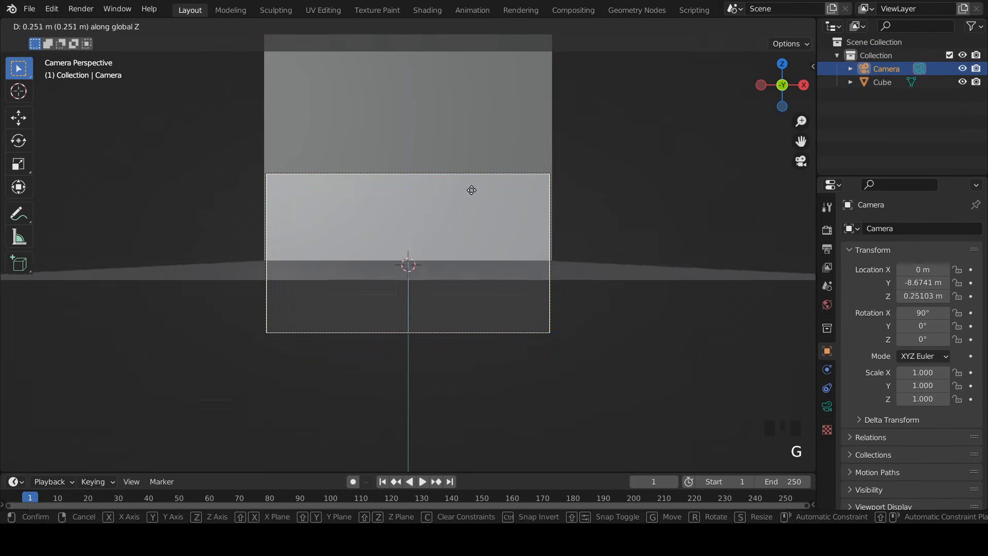
pyautogui.click(485, 141)
pyautogui.moveTo(923, 283); pyautogui.dragTo(973, 282)
# - Add a torus at the origin, rotate it 90° about the global X axis, and save the file
pyautogui.press('Delete')
pyautogui.hotkey('shift', 'a')
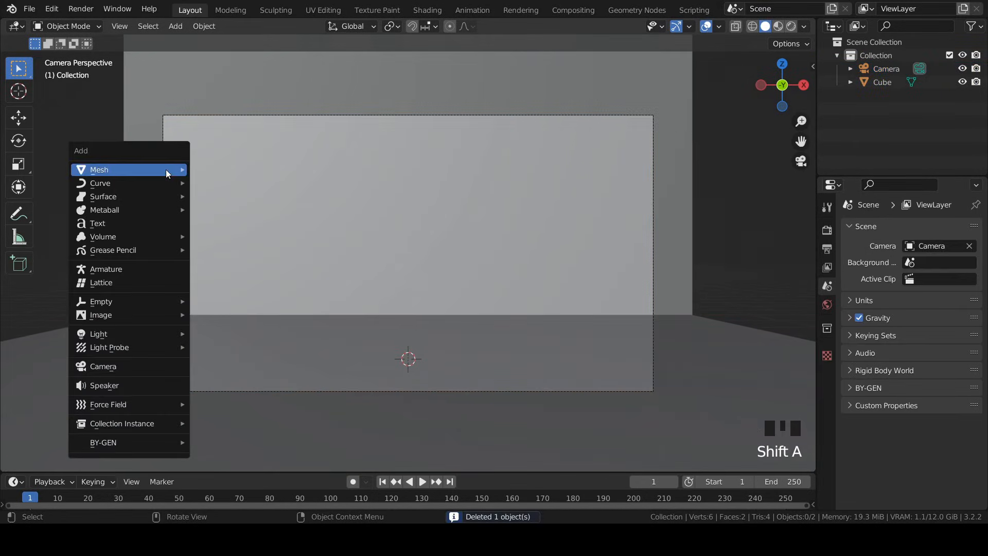
pyautogui.moveTo(165, 169)
pyautogui.click(231, 263)
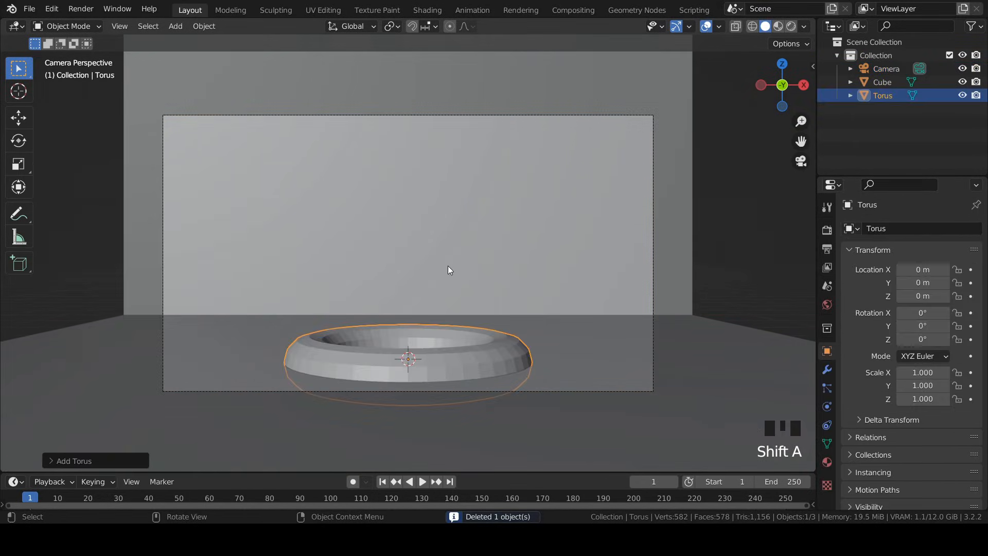
pyautogui.write('rx90')
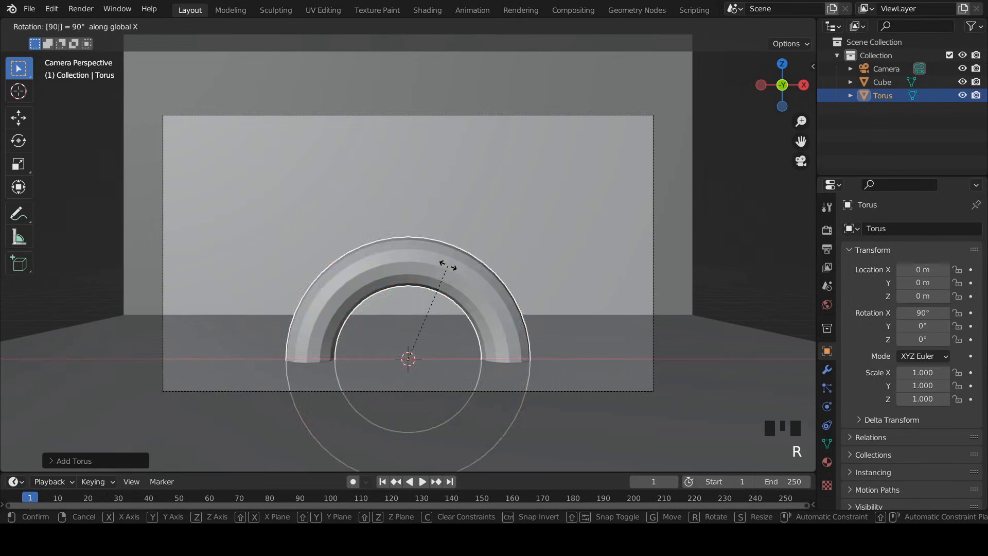
pyautogui.press('Return')
pyautogui.hotkey('ctrl', 's')
# - Lower the camera slightly and move it closer to the torus
pyautogui.click(512, 115)
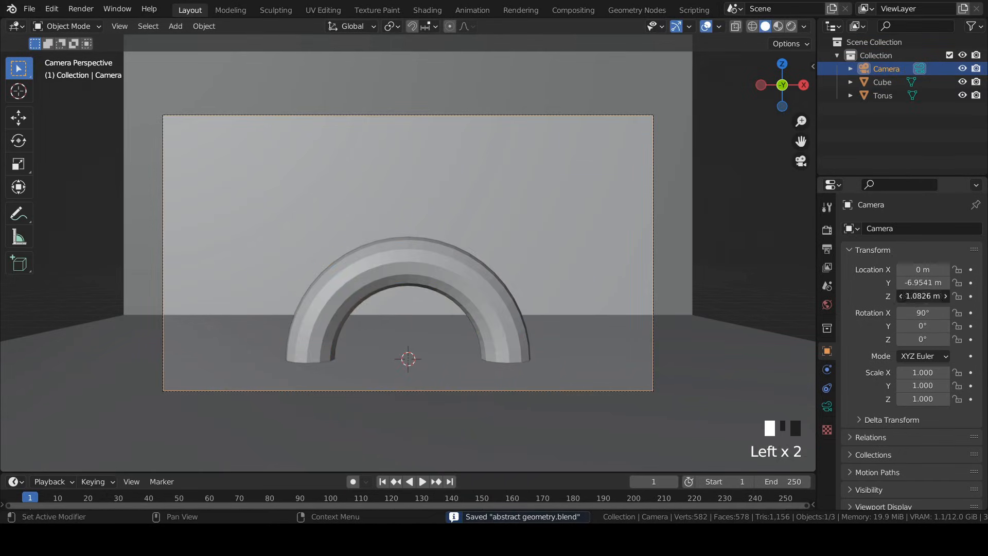
pyautogui.moveTo(922, 296); pyautogui.dragTo(985, 282)
pyautogui.scroll(1, 391, 191)
pyautogui.scroll(-1, 391, 190)
# - Add a Decimate modifier with a ratio of 0.1 to the torus and apply it
pyautogui.click(870, 229)
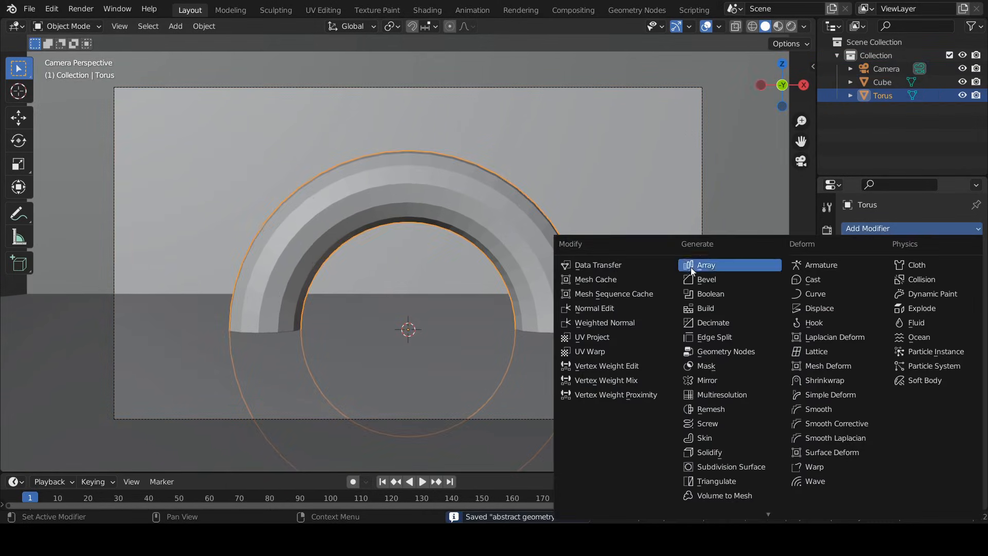
pyautogui.click(710, 324)
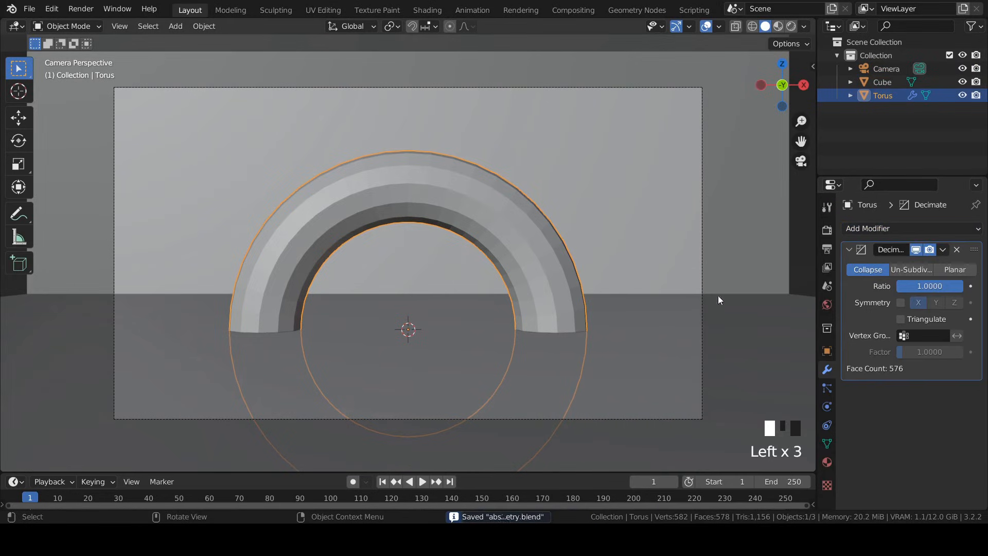
pyautogui.click(949, 286)
pyautogui.write('.1')
pyautogui.press('Return')
pyautogui.scroll(-2, 932, 249)
pyautogui.click(942, 250)
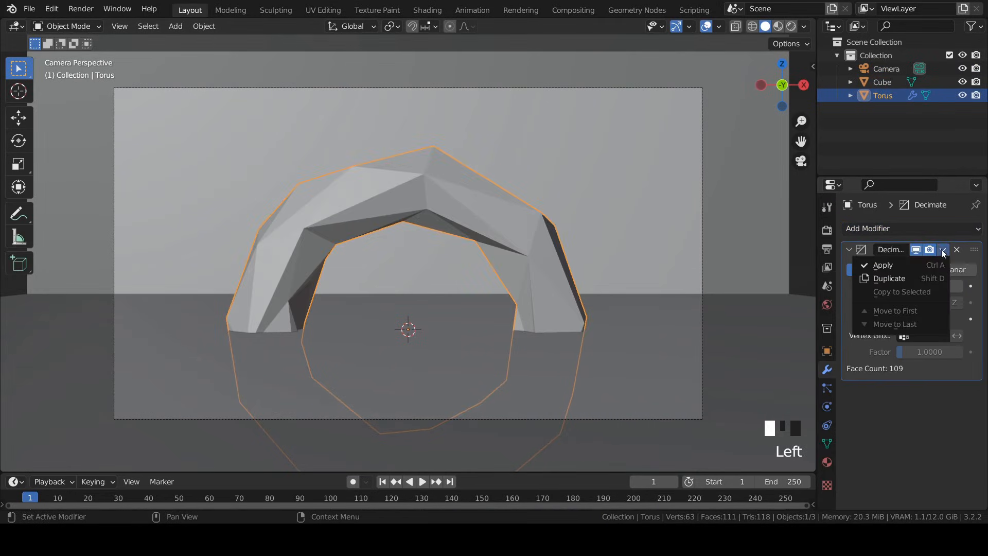
pyautogui.click(895, 265)
# - Add a Wireframe modifier to the decimated torus and set its thickness to 0.015 m
pyautogui.click(857, 227)
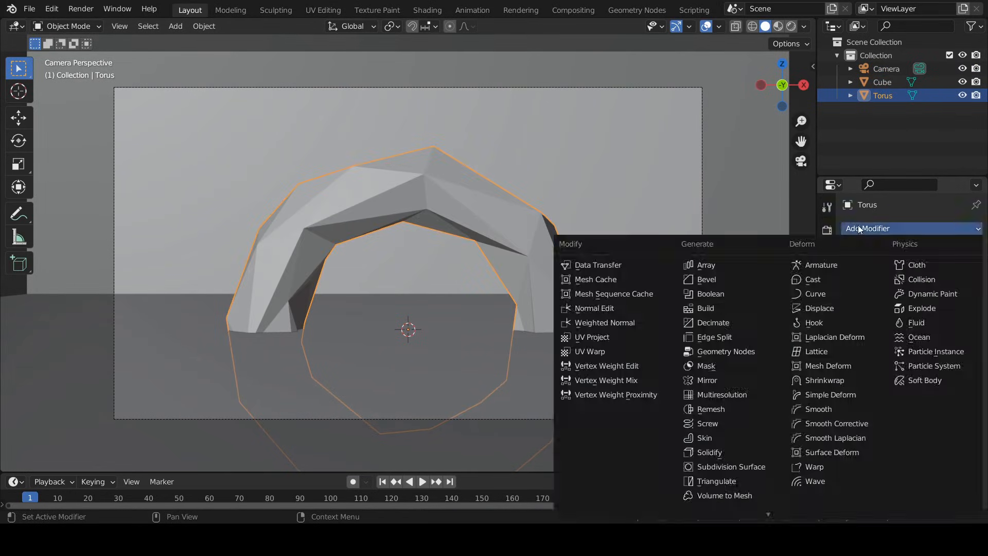
pyautogui.scroll(-4, 717, 489)
pyautogui.click(717, 506)
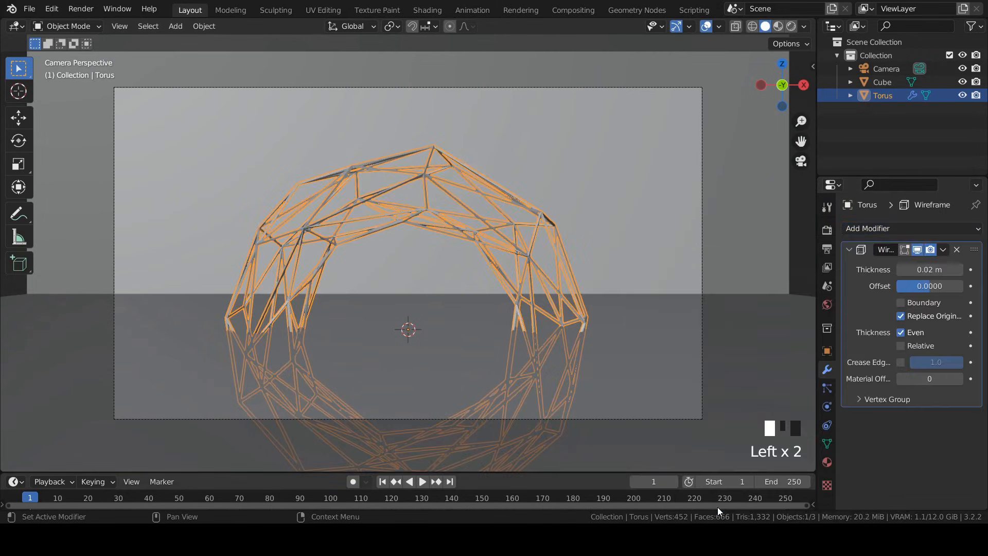
pyautogui.click(928, 266)
pyautogui.write('.01')
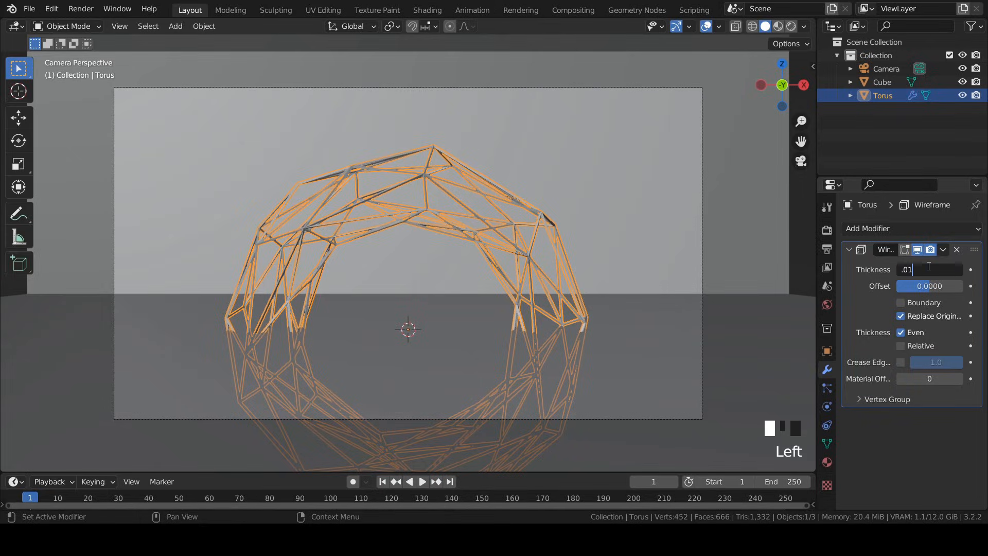
pyautogui.write('5')
pyautogui.press('Return')
# - Add an ico sphere at the origin and reduce its subdivisions by one level
pyautogui.hotkey('shift', 'a')
pyautogui.moveTo(282, 193)
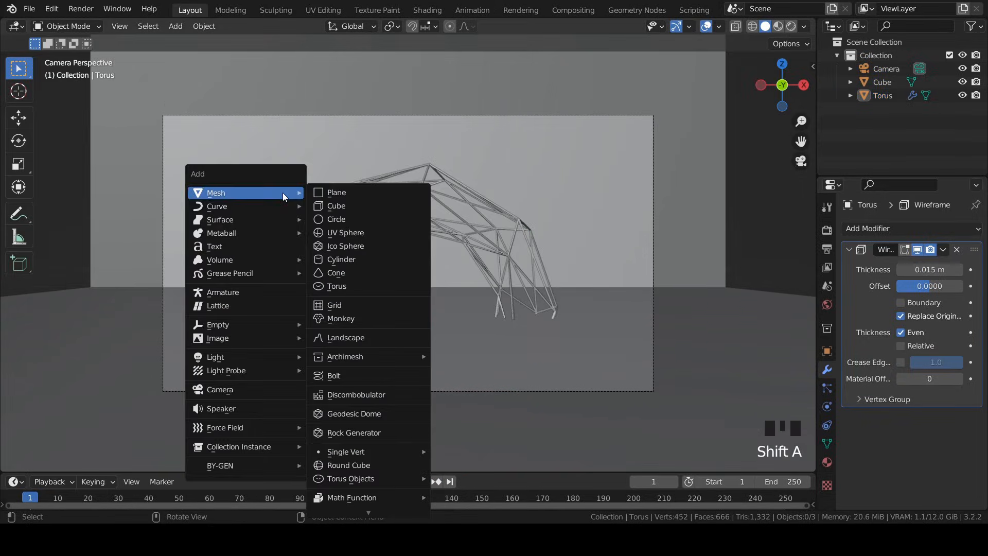
pyautogui.click(353, 246)
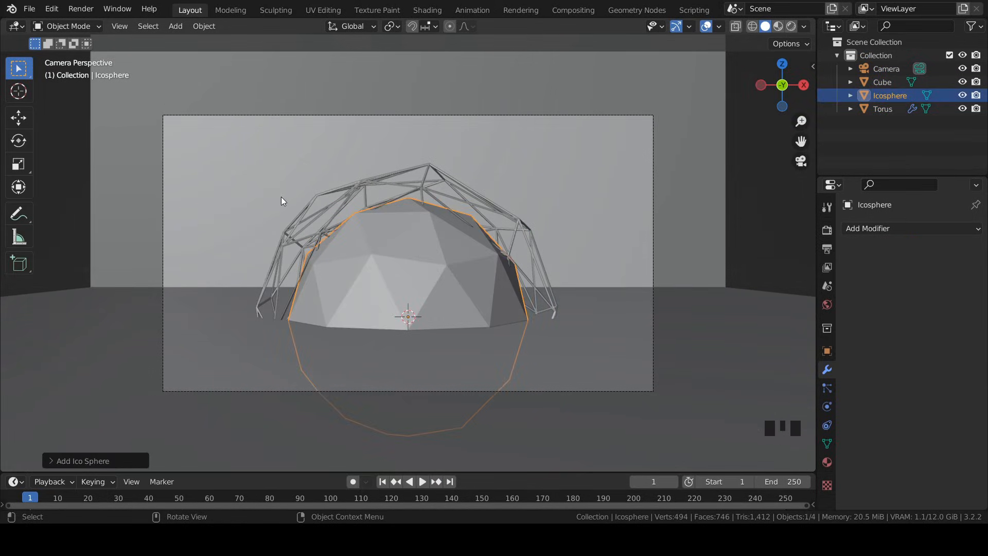
pyautogui.click(42, 462)
pyautogui.click(126, 331)
pyautogui.click(421, 264)
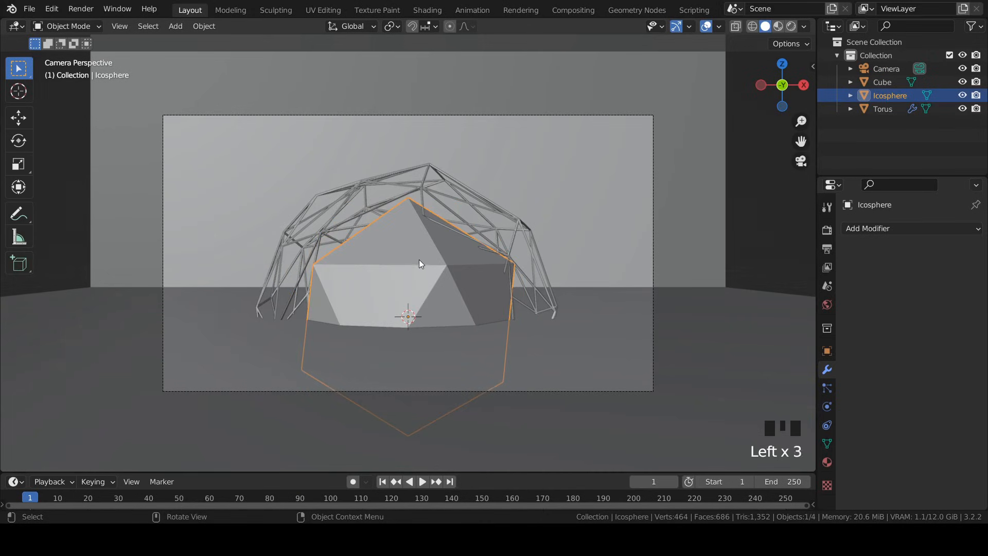
# - Move the ico sphere 20 m along the X axis, out of the camera's view
pyautogui.write('gx20')
pyautogui.press('Return')
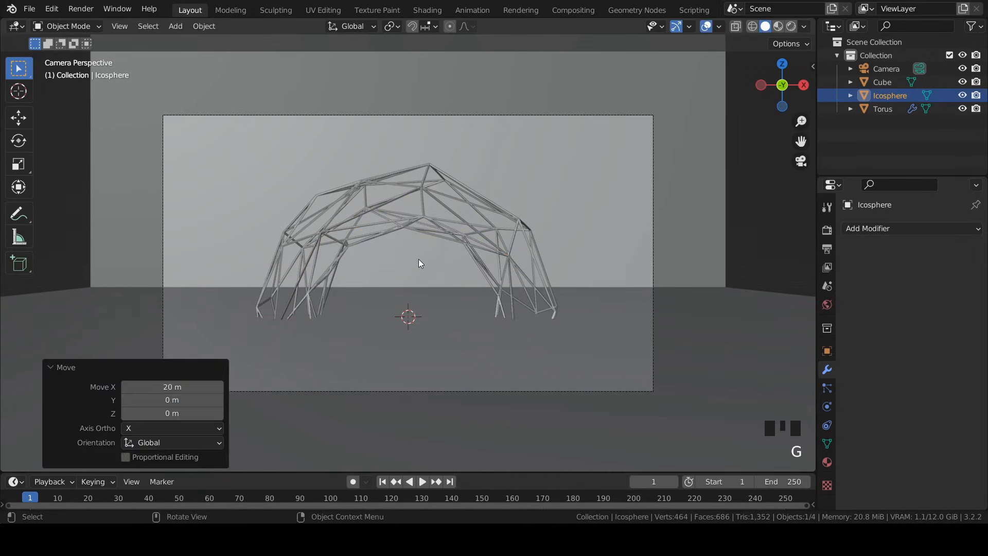
pyautogui.moveTo(418, 258); pyautogui.dragTo(335, 265, button='middle')
pyautogui.scroll(-8, 333, 266)
pyautogui.scroll(-6, 333, 268)
pyautogui.press('KP_0')
# - Add a particle system of type Hair to the wireframe torus
pyautogui.scroll(11, 445, 155)
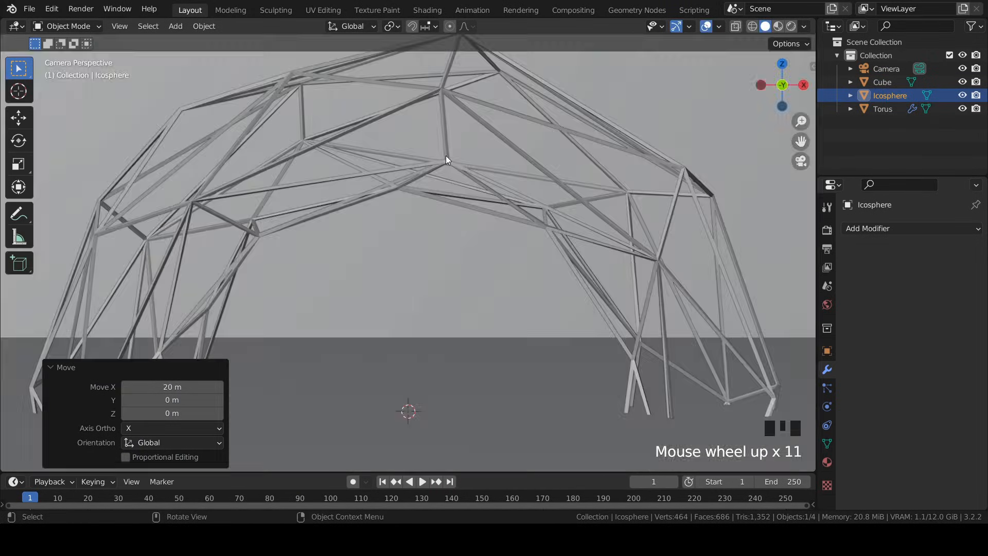
pyautogui.click(620, 193)
pyautogui.click(825, 389)
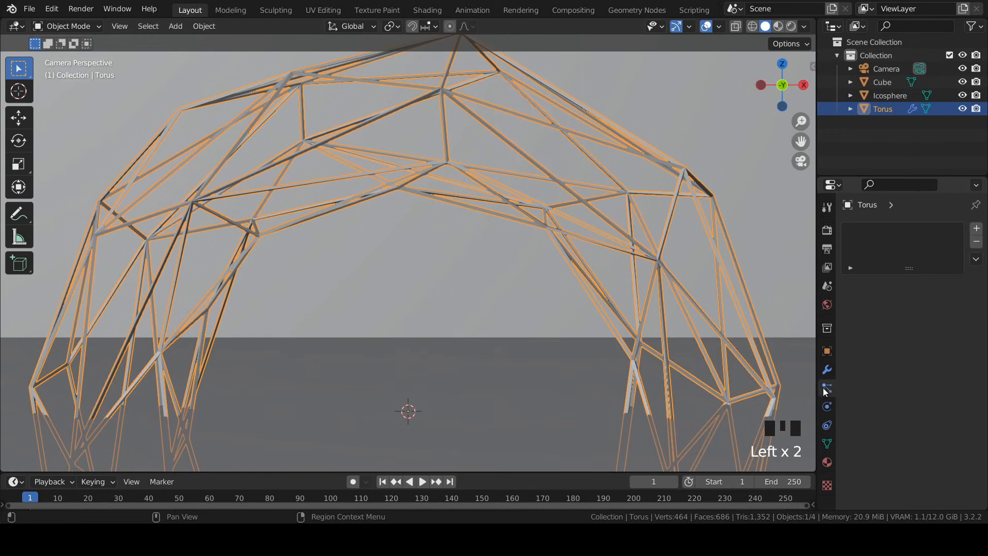
pyautogui.click(976, 229)
pyautogui.click(947, 301)
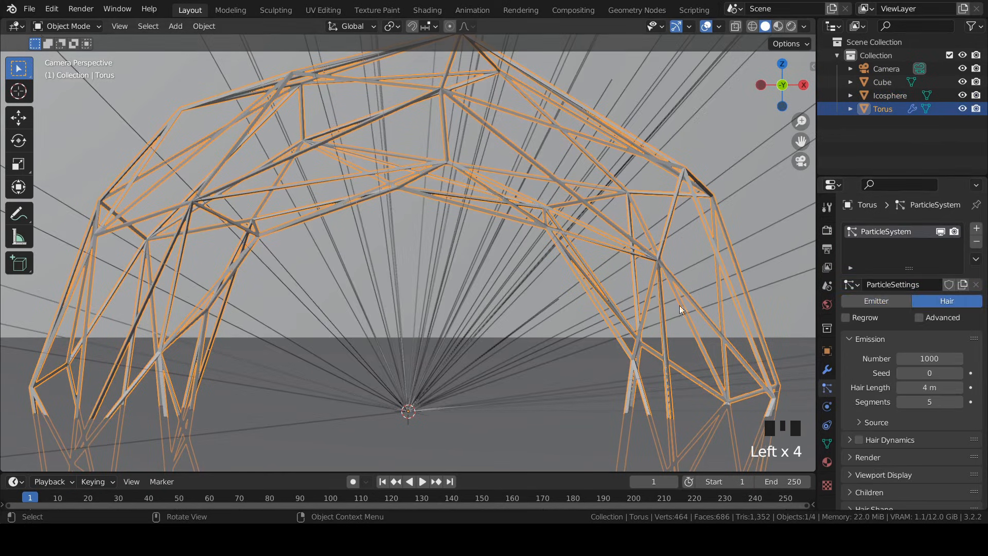
pyautogui.scroll(-4, 513, 239)
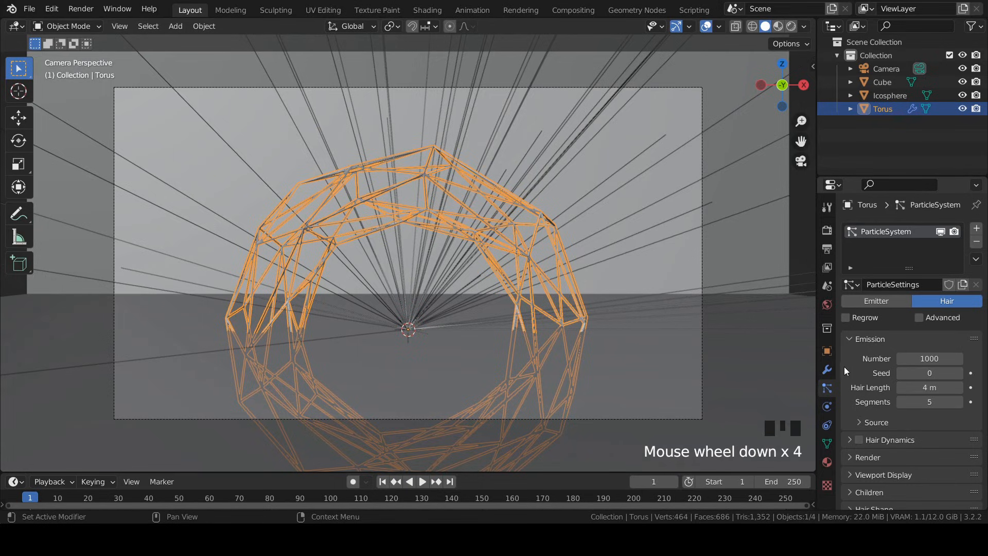
# - Reorder the torus's modifiers so the particle system comes before the Wireframe modifier
pyautogui.click(828, 370)
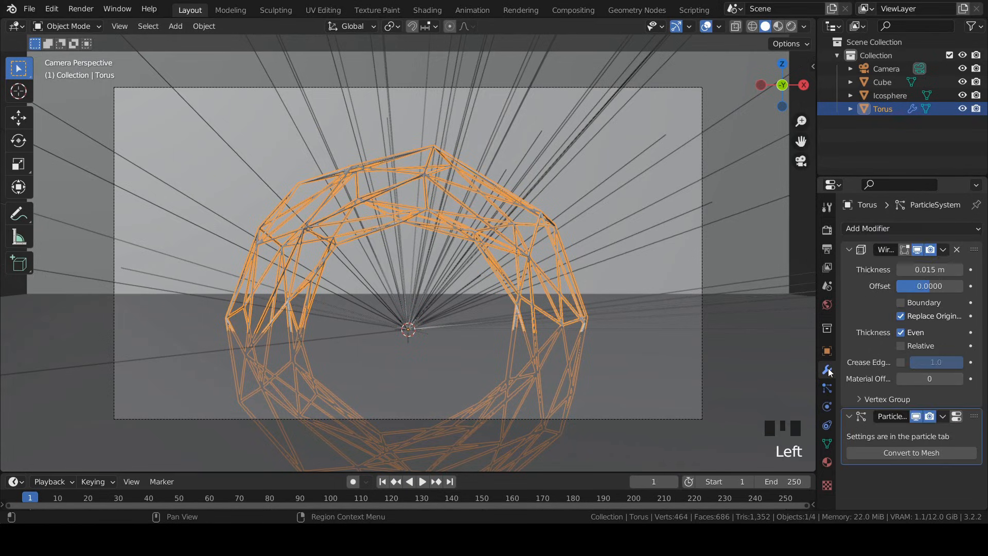
pyautogui.click(849, 249)
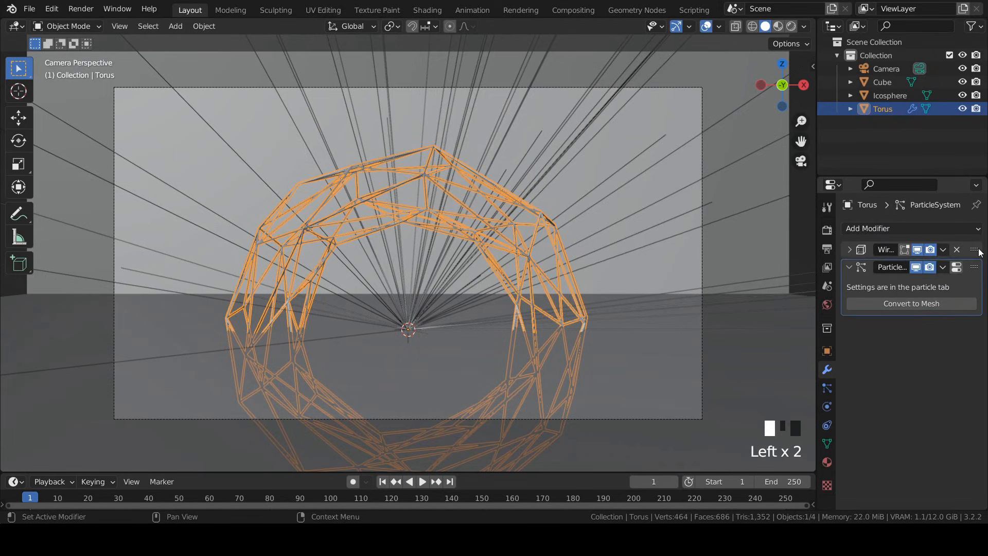
pyautogui.moveTo(974, 249); pyautogui.dragTo(985, 341)
pyautogui.click(849, 250)
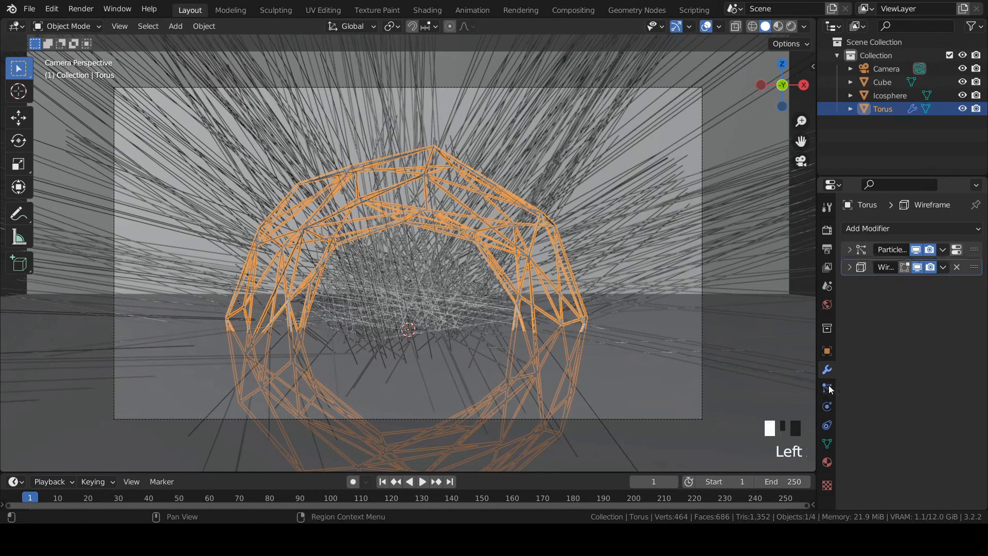
# - Set the hair particle number to 100 and the hair length to 2 m
pyautogui.click(828, 388)
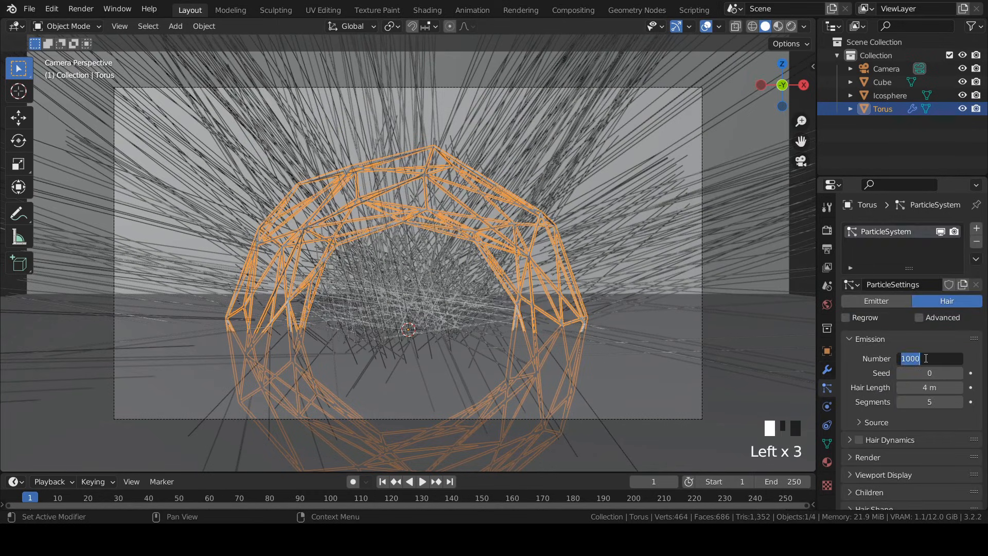
pyautogui.press('Return')
pyautogui.click(930, 386)
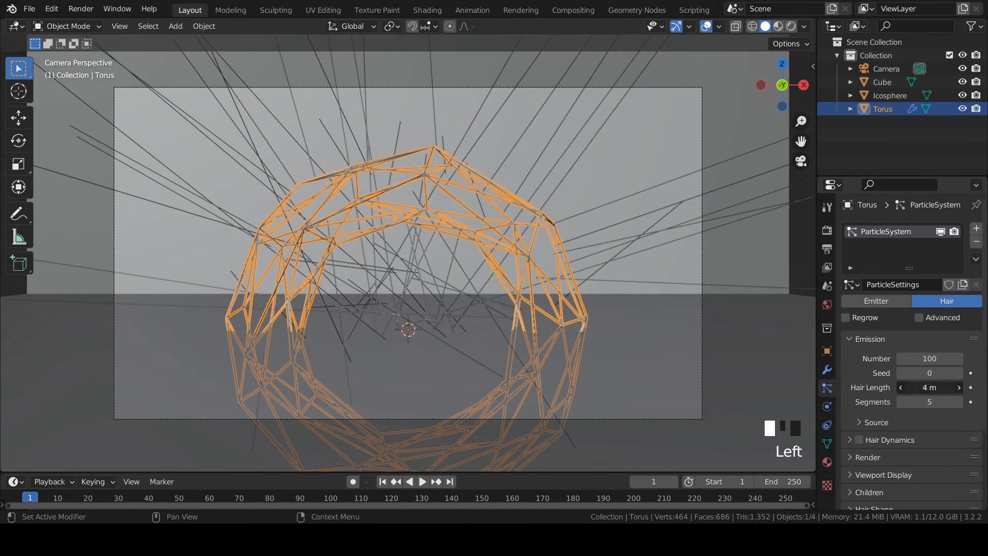
pyautogui.press('Return')
# - Emit the hair particles from the torus's vertices with random order turned off
pyautogui.scroll(-5, 897, 371)
pyautogui.click(871, 324)
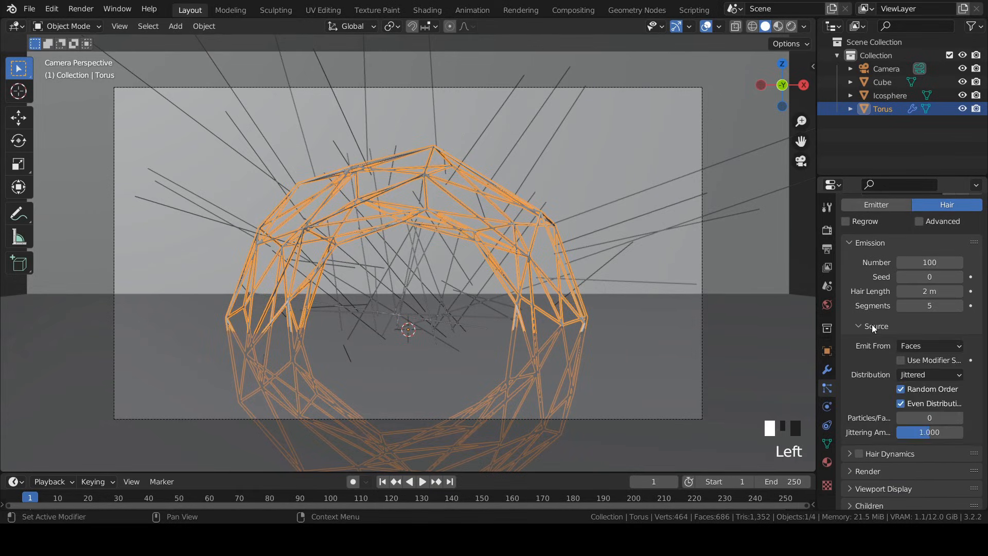
pyautogui.click(919, 345)
pyautogui.click(918, 364)
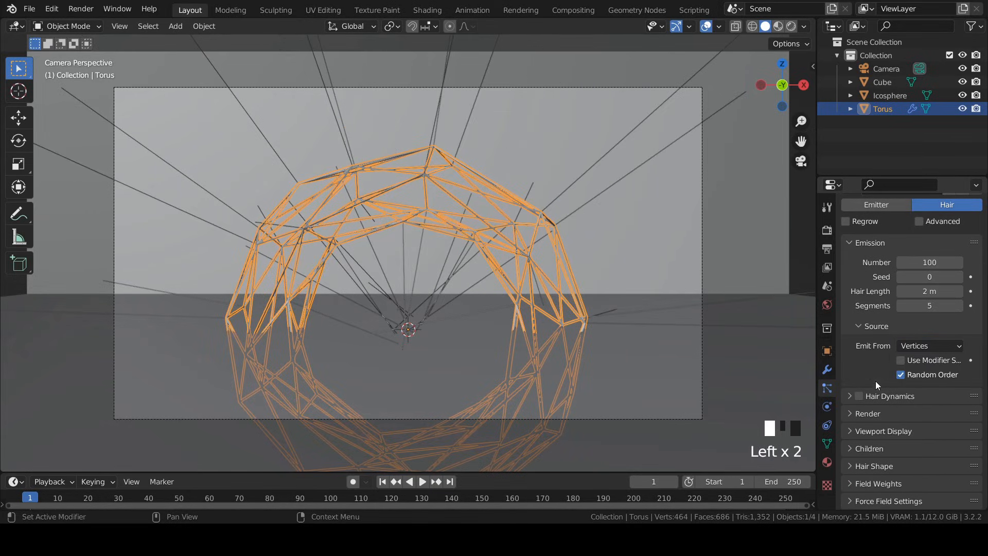
# - Render the particles as Object, using the Icosphere as the instance object
pyautogui.click(858, 413)
pyautogui.scroll(-7, 912, 378)
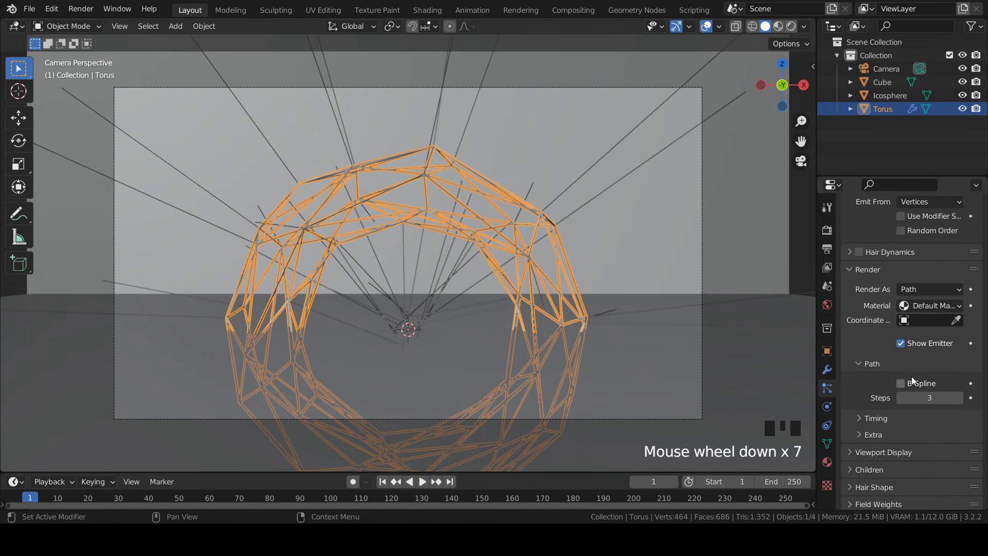
pyautogui.click(929, 289)
pyautogui.click(913, 333)
pyautogui.click(927, 381)
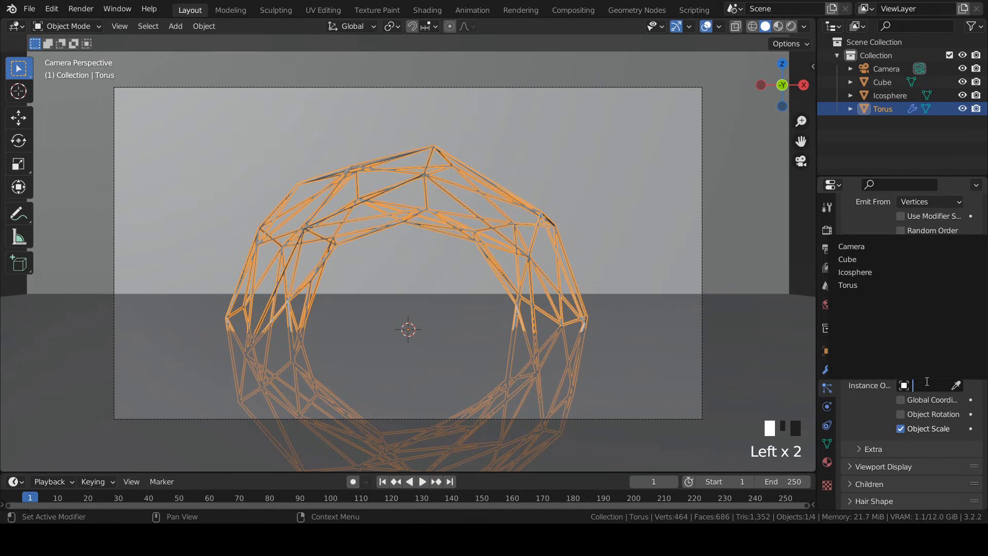
pyautogui.click(855, 272)
# - Set the particle instances' scale randomness to 0.9
pyautogui.scroll(6, 408, 257)
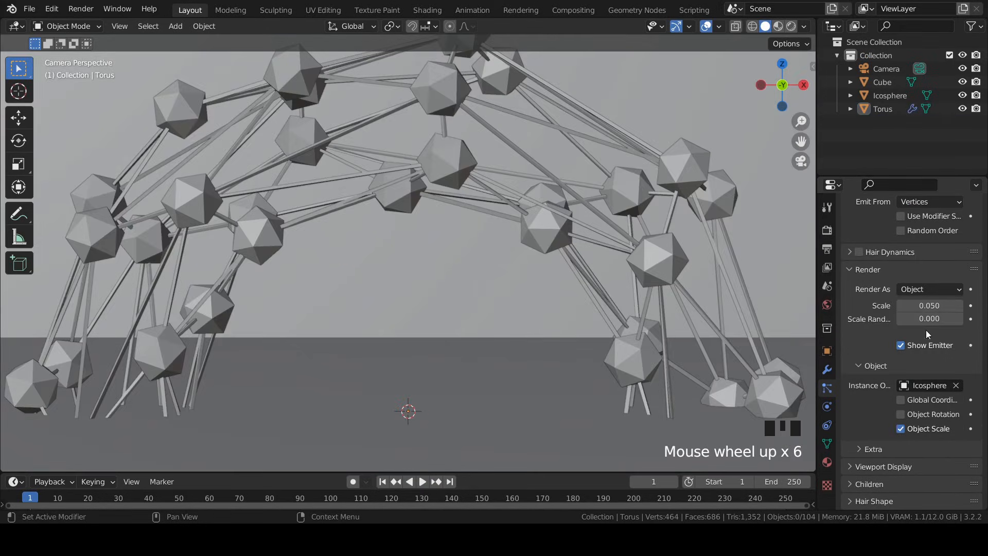
pyautogui.click(907, 320)
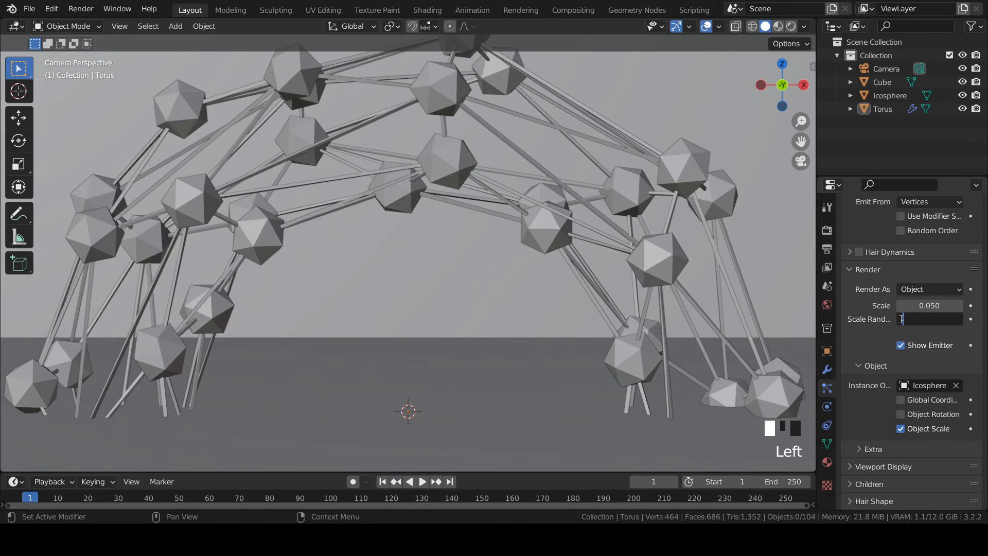
pyautogui.write('.9')
pyautogui.press('Return')
pyautogui.scroll(5, 549, 156)
pyautogui.click(552, 146)
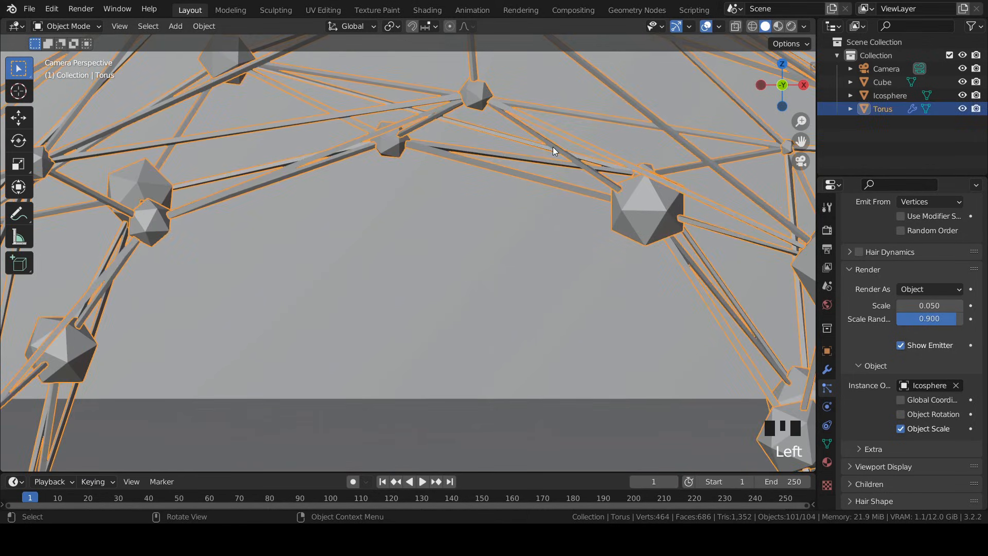
pyautogui.rightClick(552, 147)
pyautogui.click(536, 98)
pyautogui.scroll(-5, 496, 146)
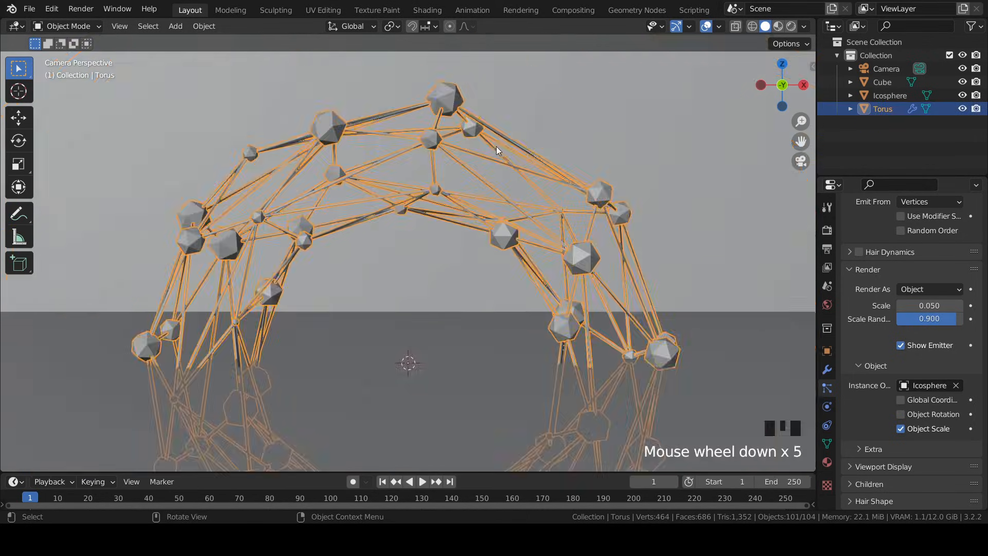
pyautogui.scroll(-5, 497, 146)
# - Add a Bezier circle with a 1 m radius at the origin
pyautogui.click(221, 137)
pyautogui.hotkey('shift', 'a')
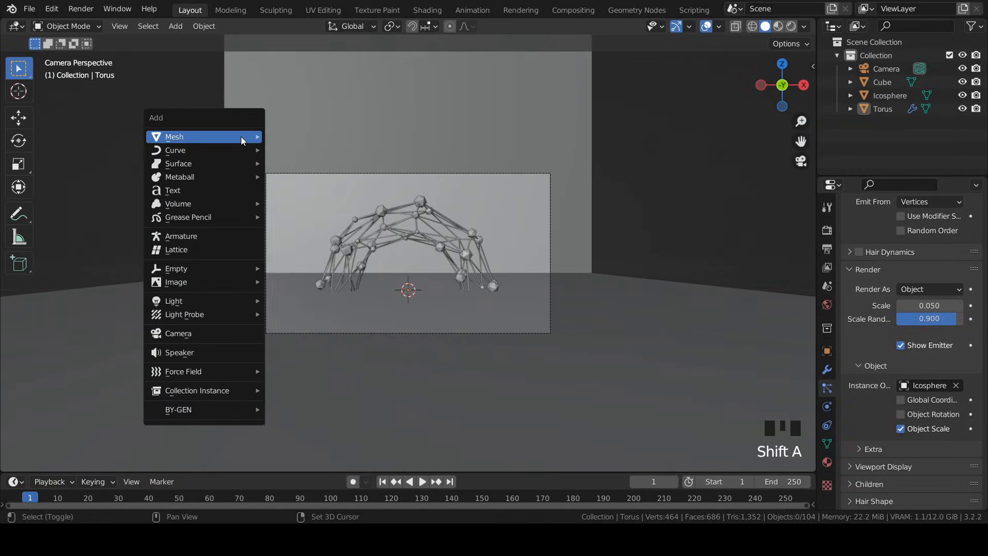
pyautogui.moveTo(241, 137)
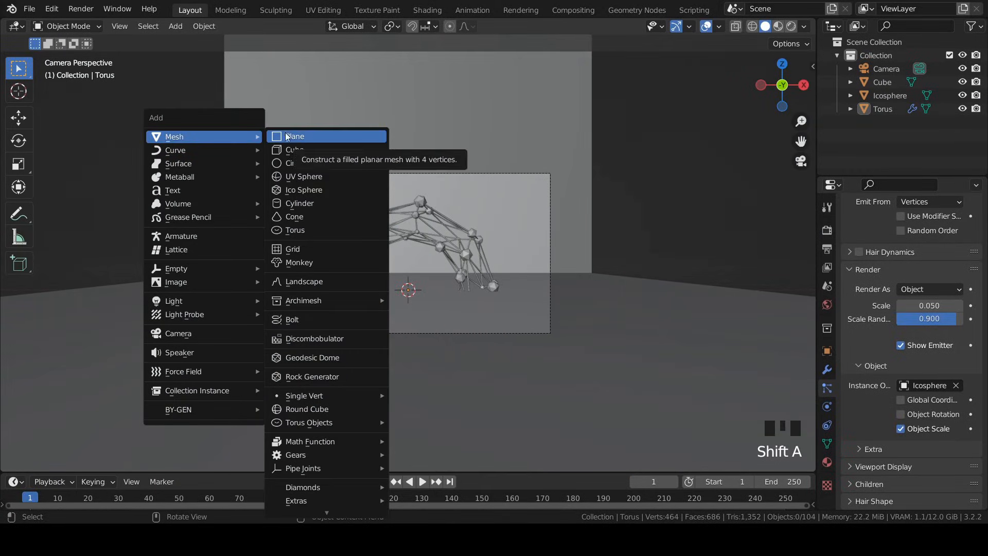
pyautogui.moveTo(216, 150)
pyautogui.click(313, 164)
pyautogui.scroll(3, 451, 247)
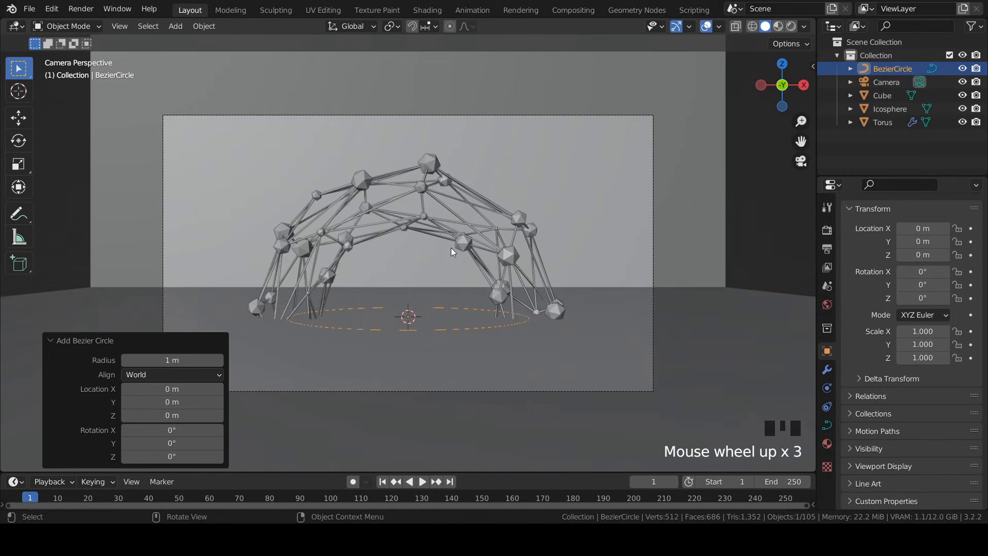
# - Rotate the Bezier circle 90° about the X axis and save the file
pyautogui.write('rx90')
pyautogui.press('Return')
pyautogui.hotkey('ctrl', 's')
pyautogui.scroll(5, 452, 245)
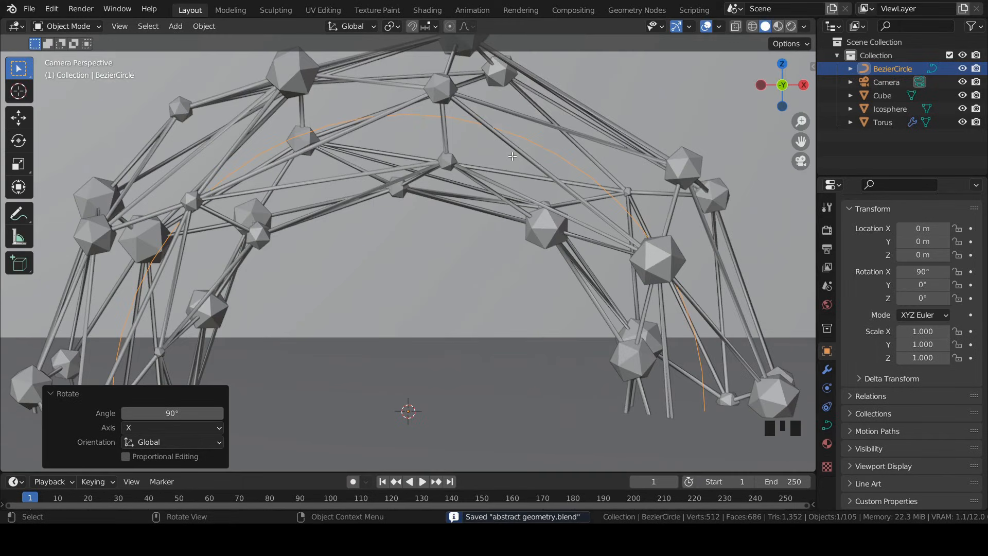
# - Subdivide the whole Bezier circle with 5 cuts
pyautogui.press('Tab')
pyautogui.rightClick(512, 130)
pyautogui.click(486, 154)
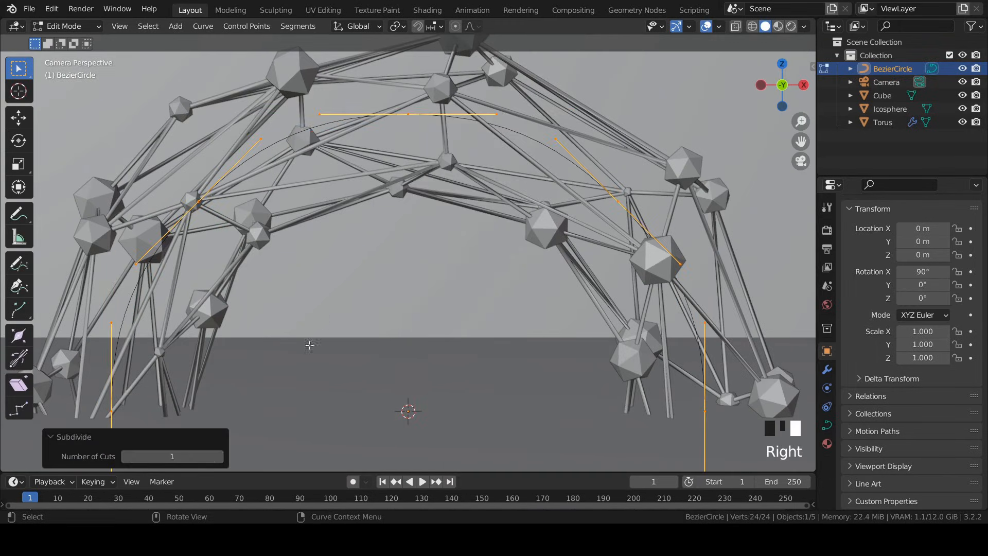
pyautogui.click(221, 455)
pyautogui.click(221, 455)
pyautogui.click(220, 456)
pyautogui.click(221, 456)
pyautogui.click(220, 455)
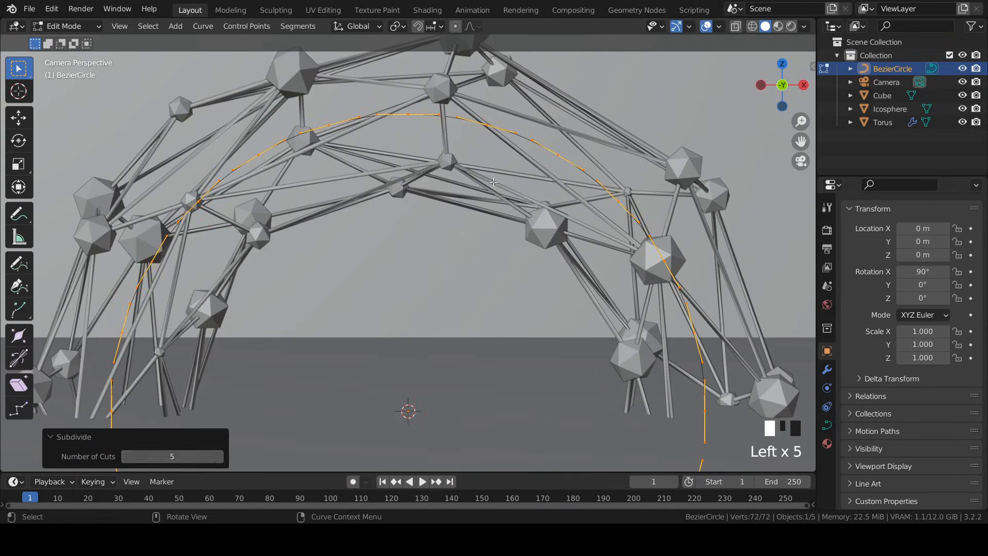
# - Convert the subdivided Bezier circle to a mesh
pyautogui.press('Tab')
pyautogui.scroll(-2, 513, 167)
pyautogui.rightClick(516, 164)
pyautogui.moveTo(493, 197)
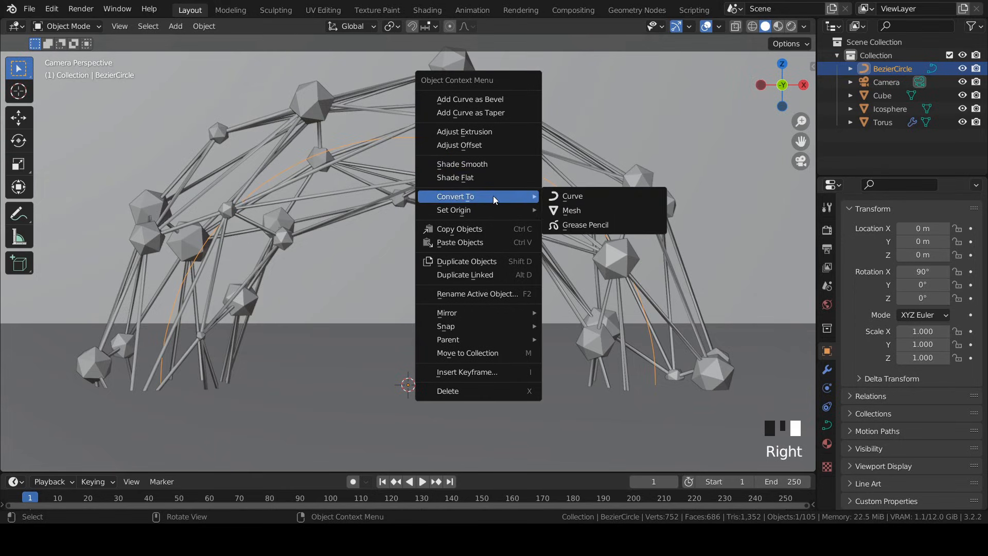
pyautogui.click(586, 209)
# - Add a hair particle system to the circle with 16 particles and a hair length of 6.5 m
pyautogui.click(828, 387)
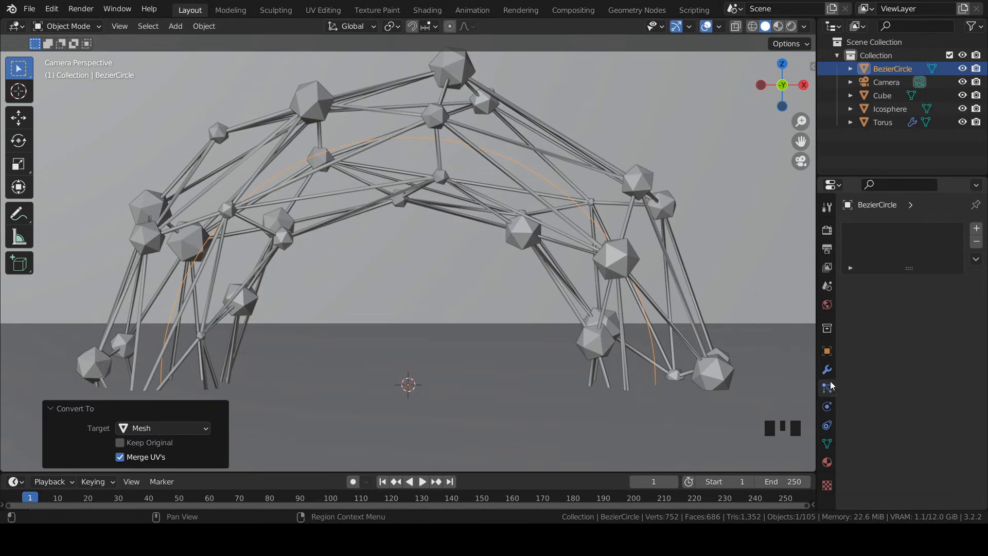
pyautogui.click(977, 228)
pyautogui.click(946, 301)
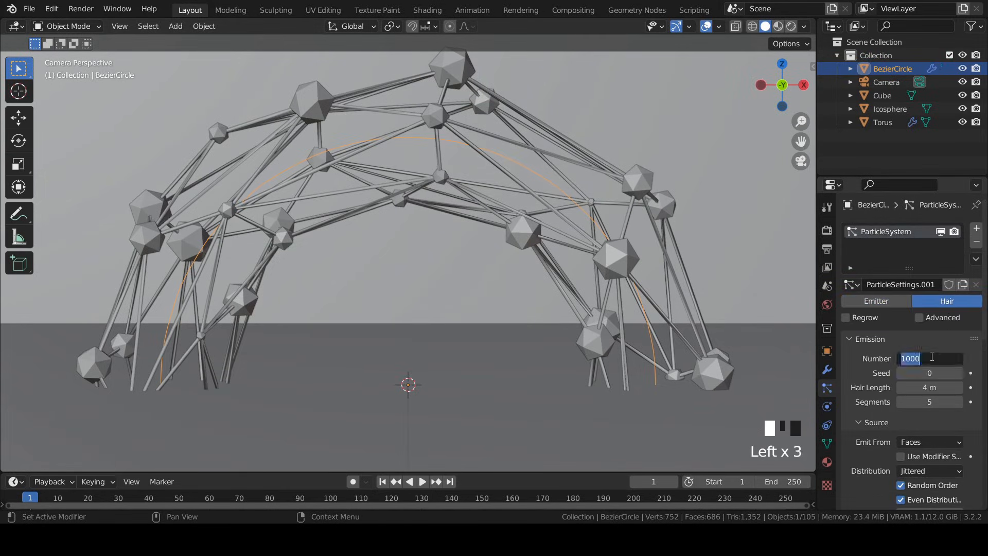
pyautogui.click(943, 385)
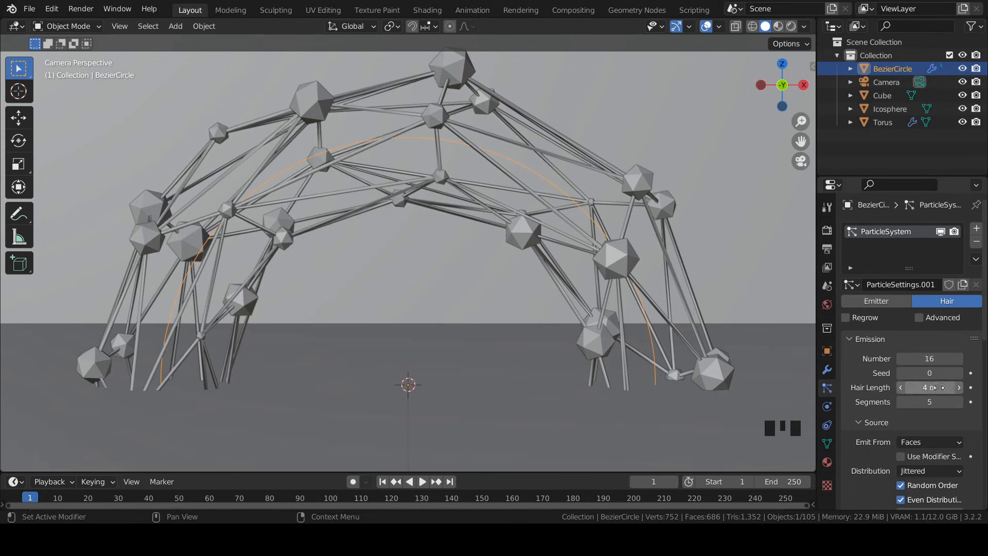
# - Emit the circle's hair particles from its vertices
pyautogui.scroll(-6, 939, 342)
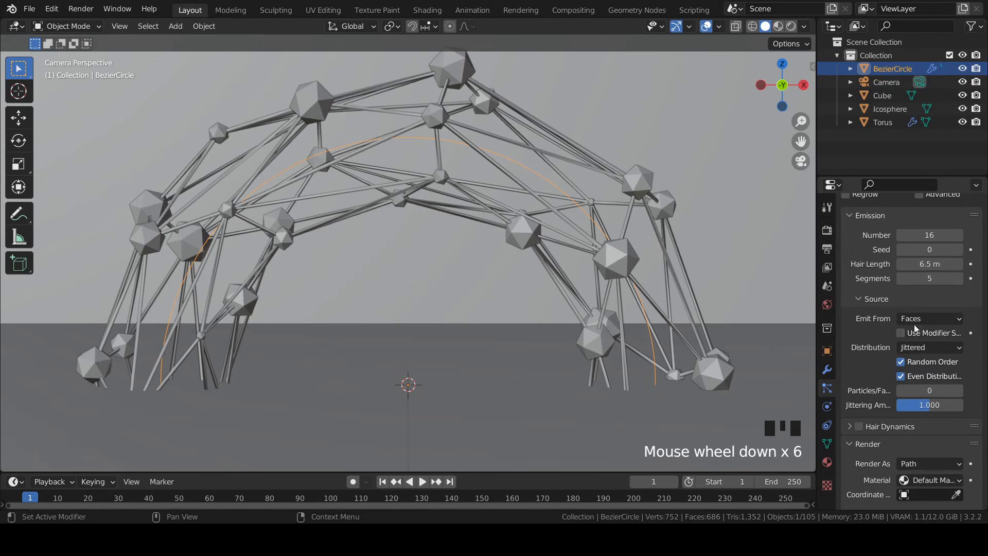
pyautogui.click(906, 319)
pyautogui.click(903, 351)
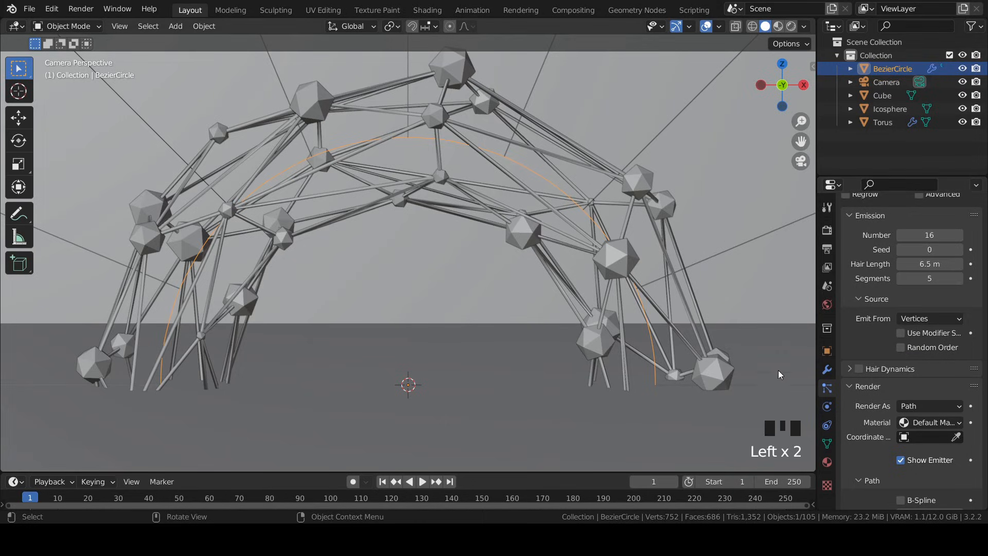
pyautogui.scroll(-6, 888, 351)
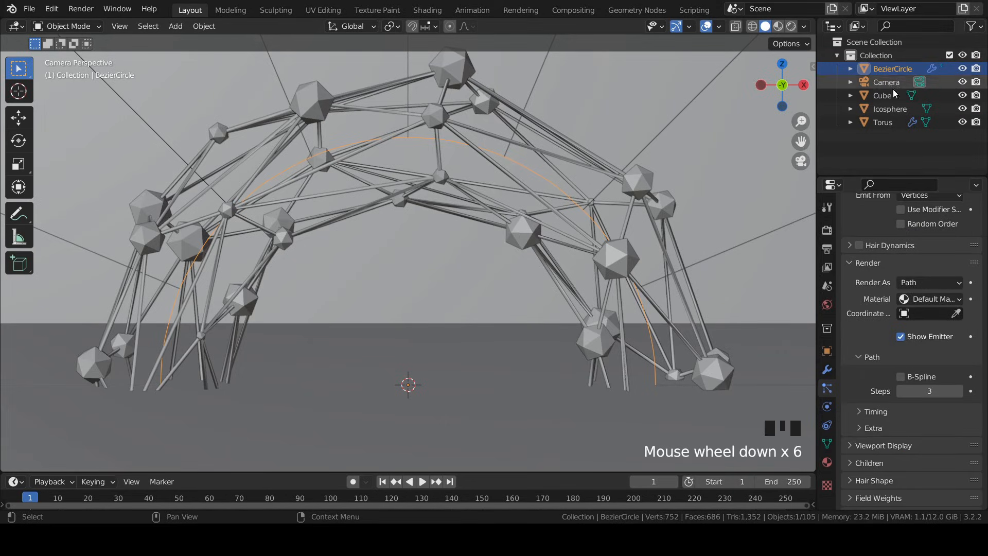
# - Duplicate the icosphere in place, render the circle's particles as Object with the copy as instance object, and save
pyautogui.click(891, 109)
pyautogui.hotkey('shift', 'd')
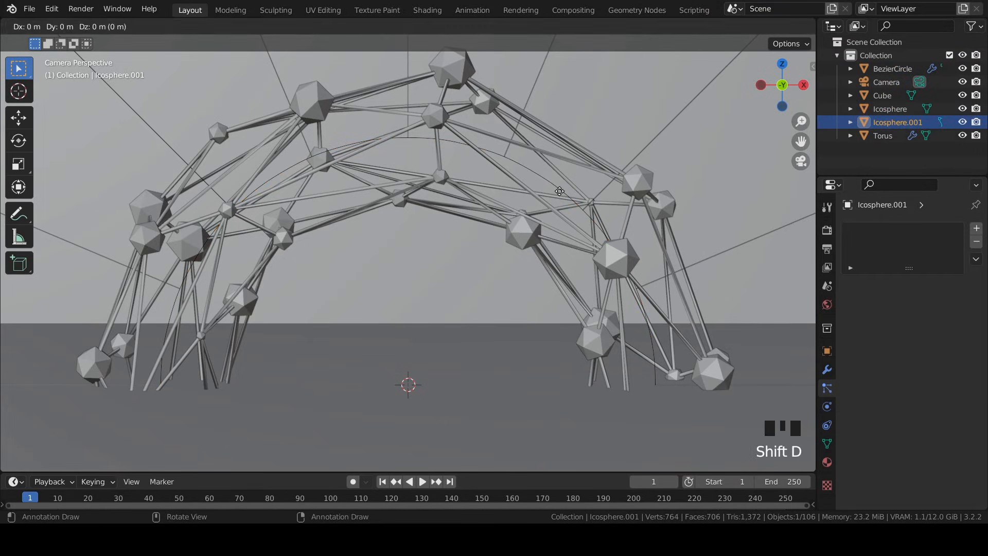
pyautogui.click(893, 68)
pyautogui.scroll(-9, 896, 348)
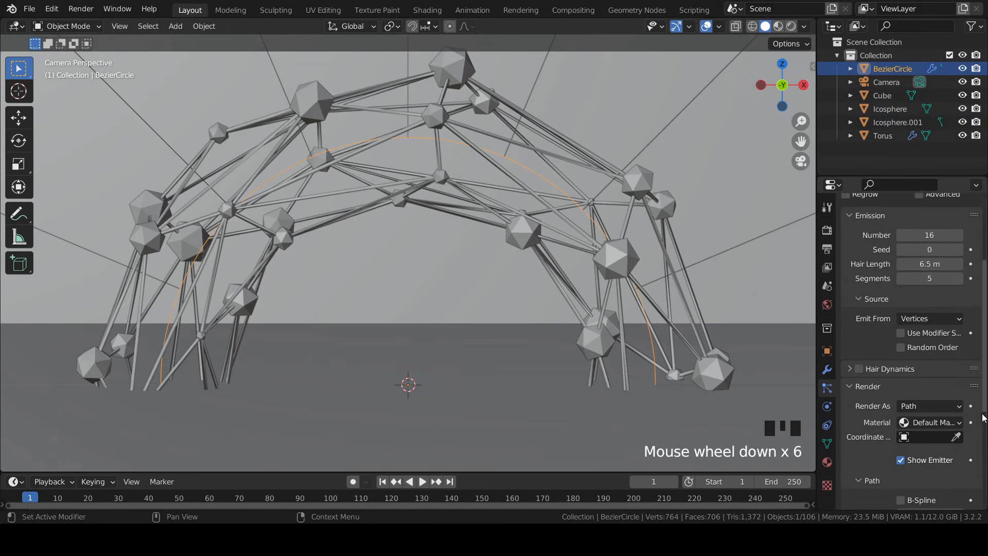
pyautogui.click(896, 345)
pyautogui.click(888, 386)
pyautogui.click(926, 440)
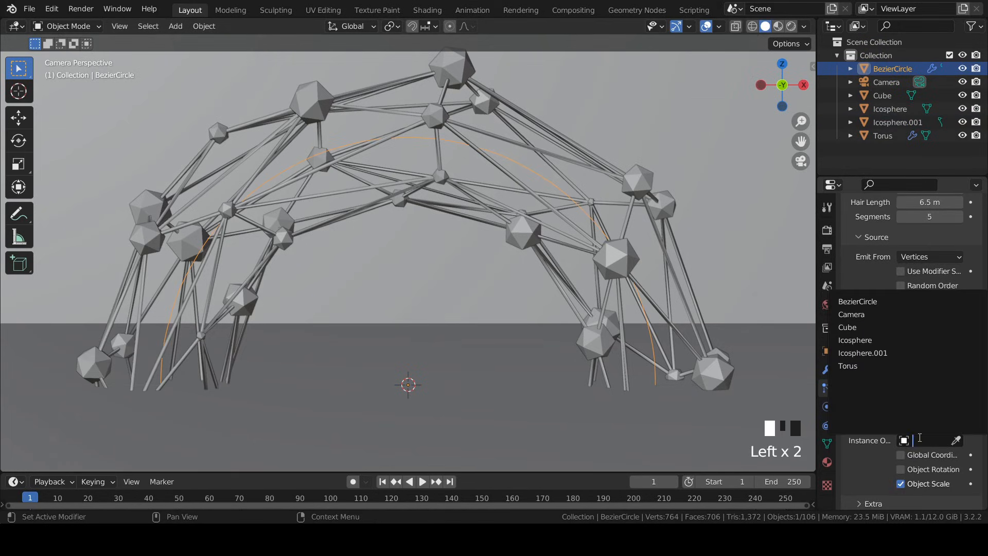
pyautogui.click(890, 412)
pyautogui.hotkey('ctrl', 's')
# - Shrink the circle's particle instances by setting the hair length to 4.5 m
pyautogui.scroll(1, 872, 354)
pyautogui.click(926, 222)
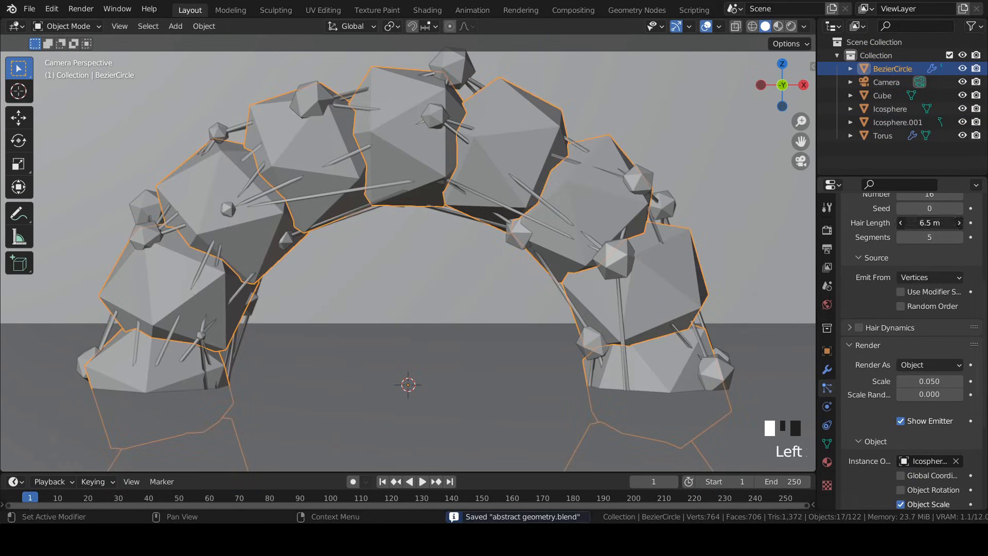
pyautogui.write('5')
pyautogui.press('Return')
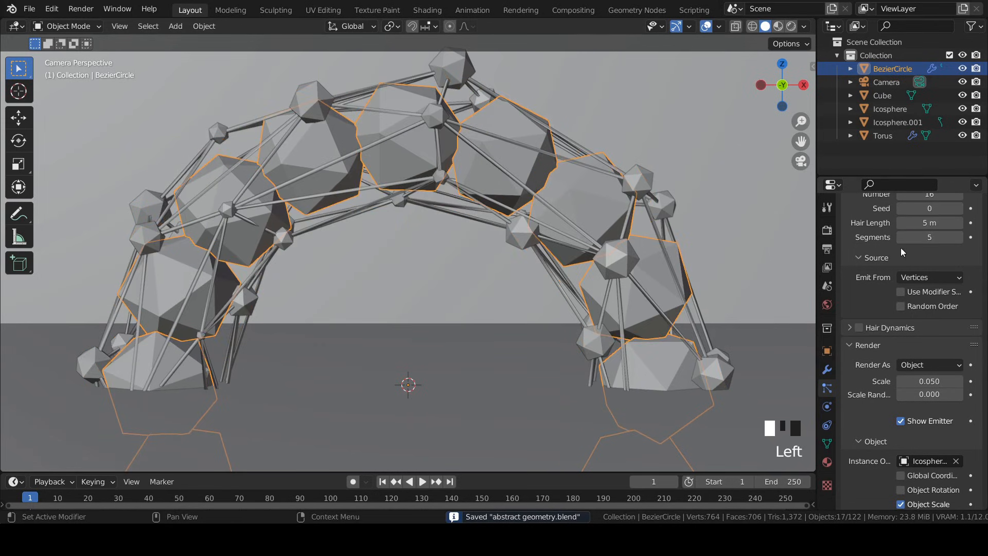
pyautogui.click(933, 220)
pyautogui.write('4.5')
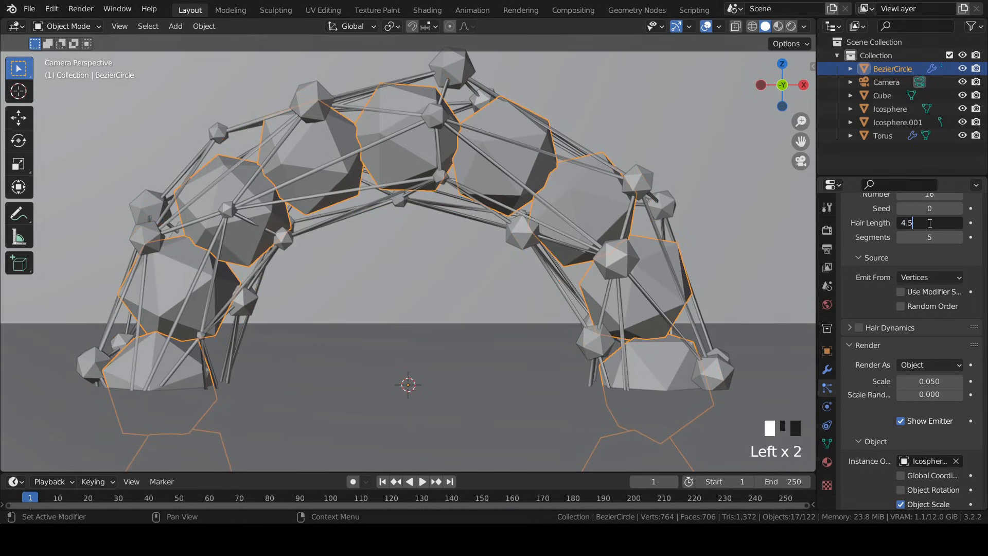
pyautogui.press('Return')
# - Add a 2 m plane at the origin
pyautogui.scroll(-3, 666, 282)
pyautogui.hotkey('alt', 'a')
pyautogui.hotkey('shift', 'a')
pyautogui.moveTo(279, 91)
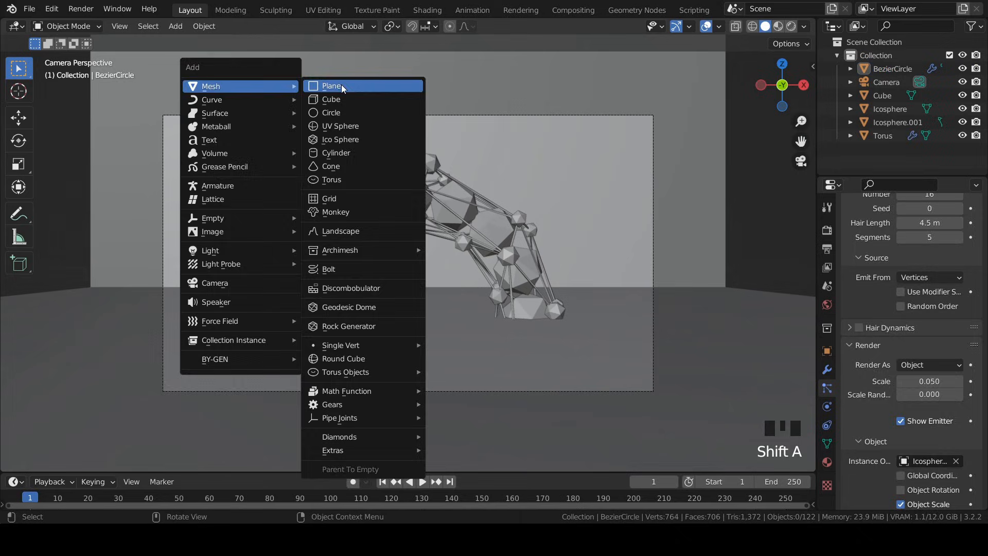
pyautogui.click(343, 86)
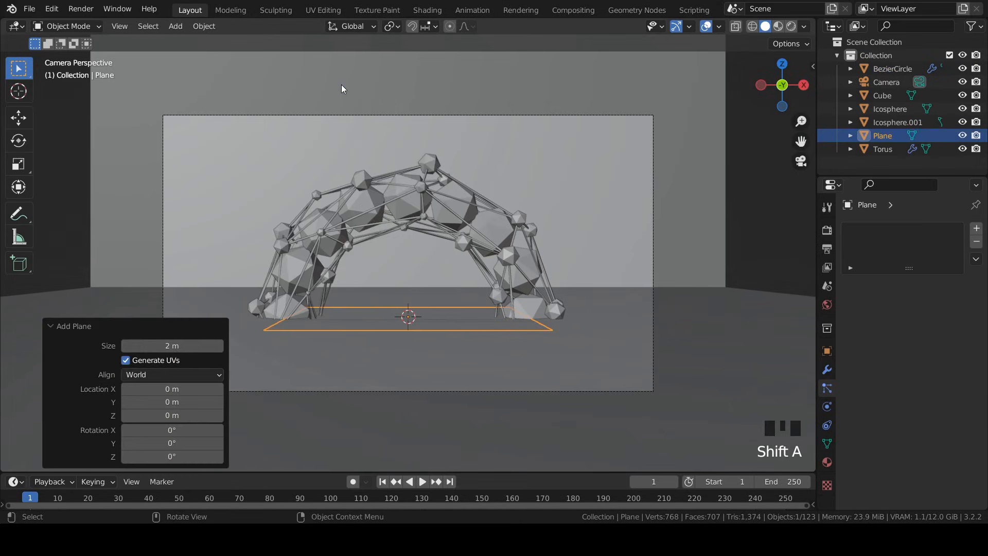
# - Give the plane a new material with an Emission surface shader
pyautogui.click(826, 461)
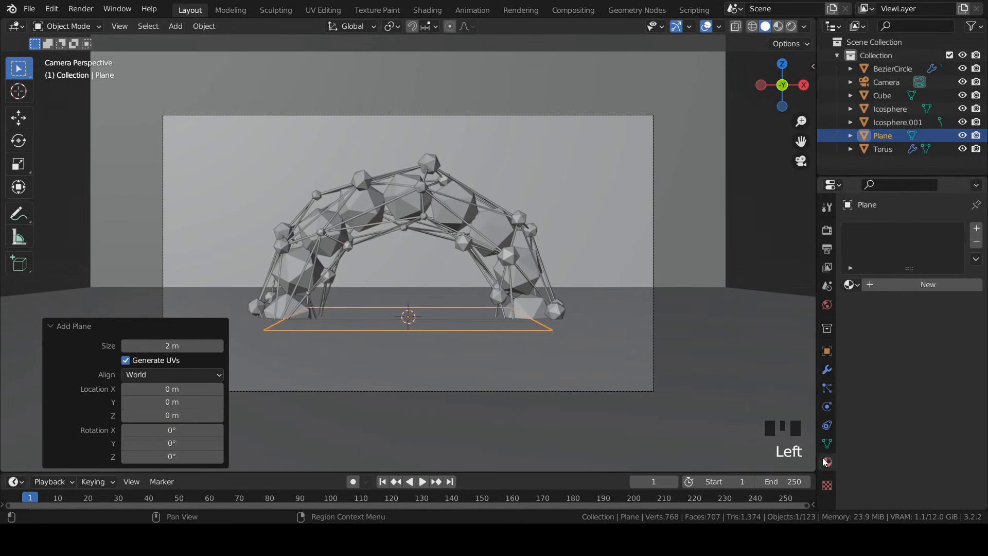
pyautogui.click(949, 285)
pyautogui.click(927, 367)
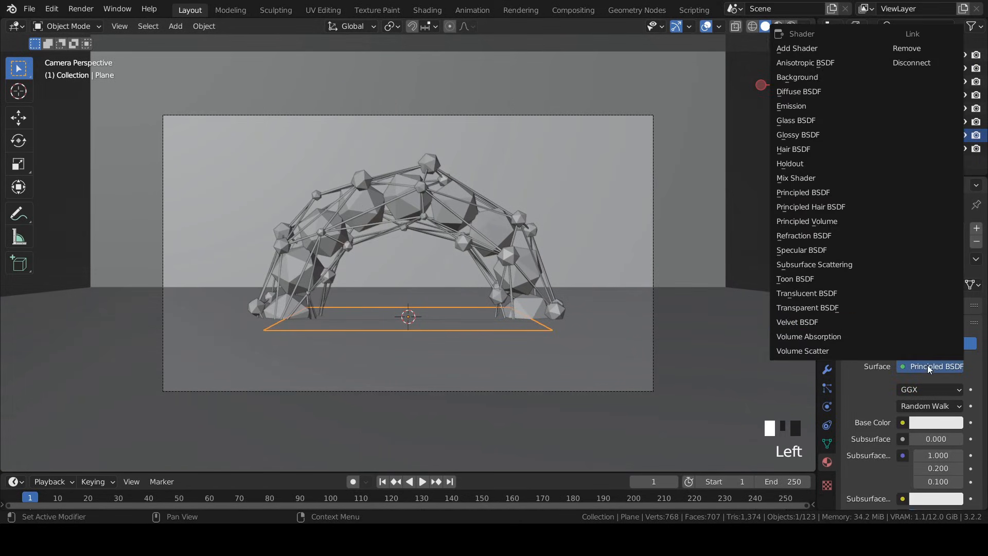
pyautogui.click(807, 105)
# - Set the render engine to Cycles with GPU Compute as the device
pyautogui.click(827, 230)
pyautogui.click(924, 230)
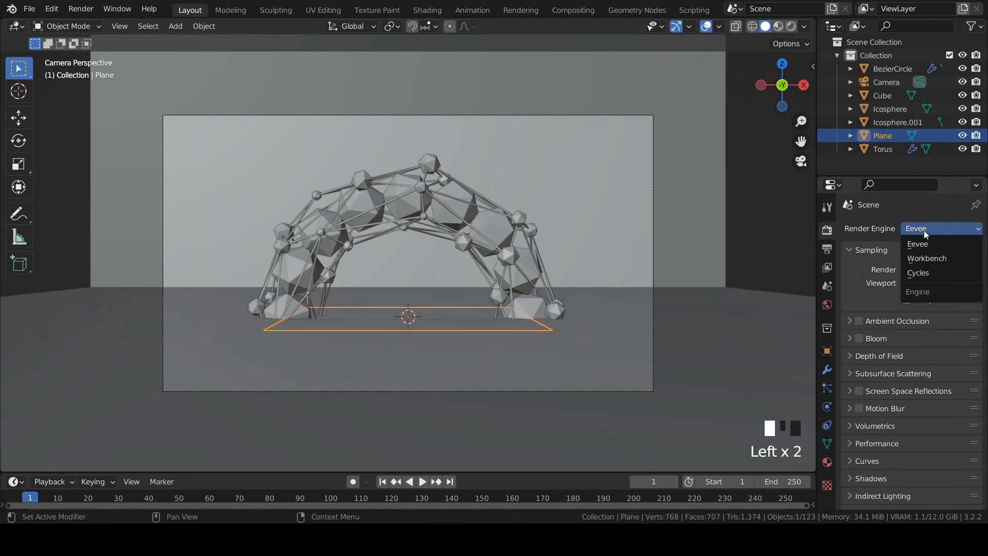
pyautogui.click(921, 275)
pyautogui.click(926, 261)
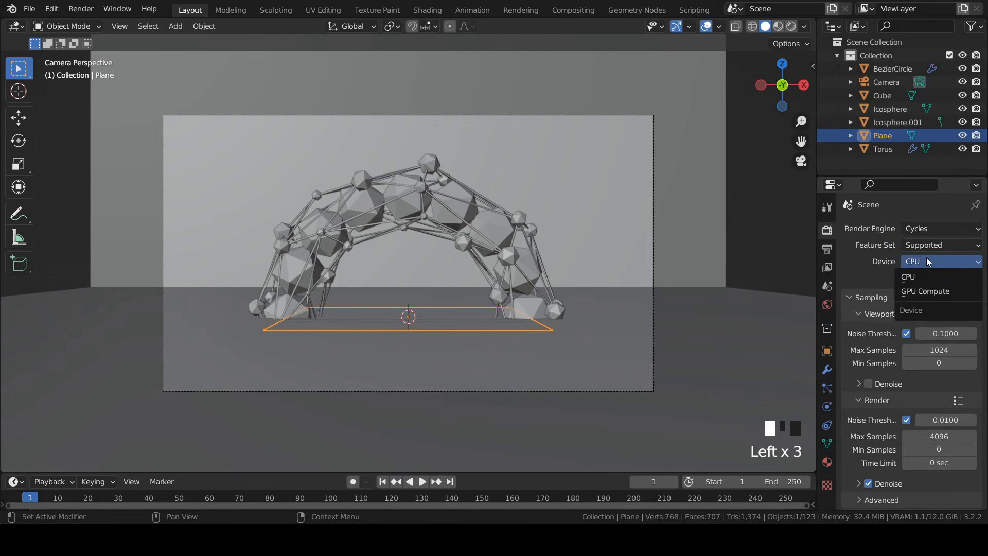
pyautogui.click(925, 293)
# - Set the maximum samples to 128 for both viewport and final render
pyautogui.press('KP_1')
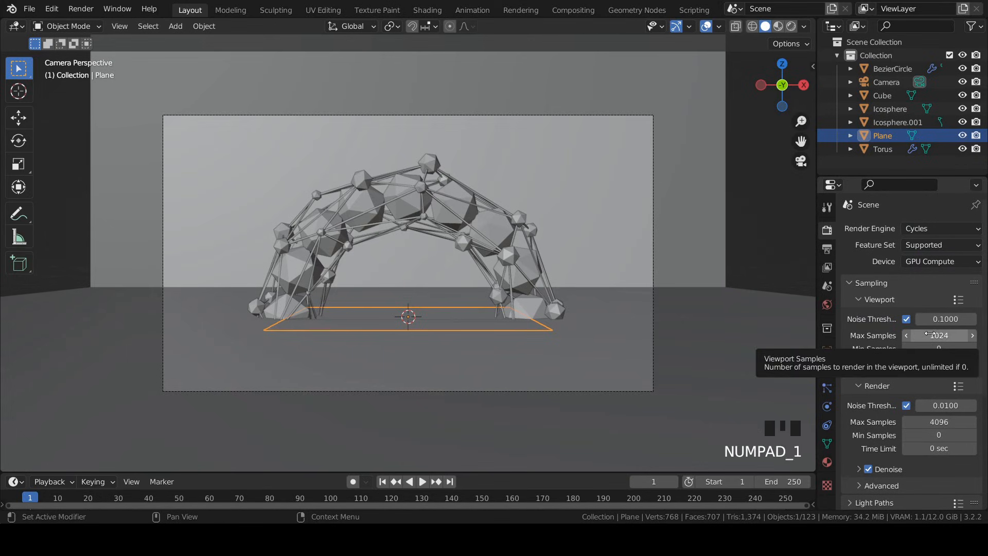
pyautogui.press('KP_Enter')
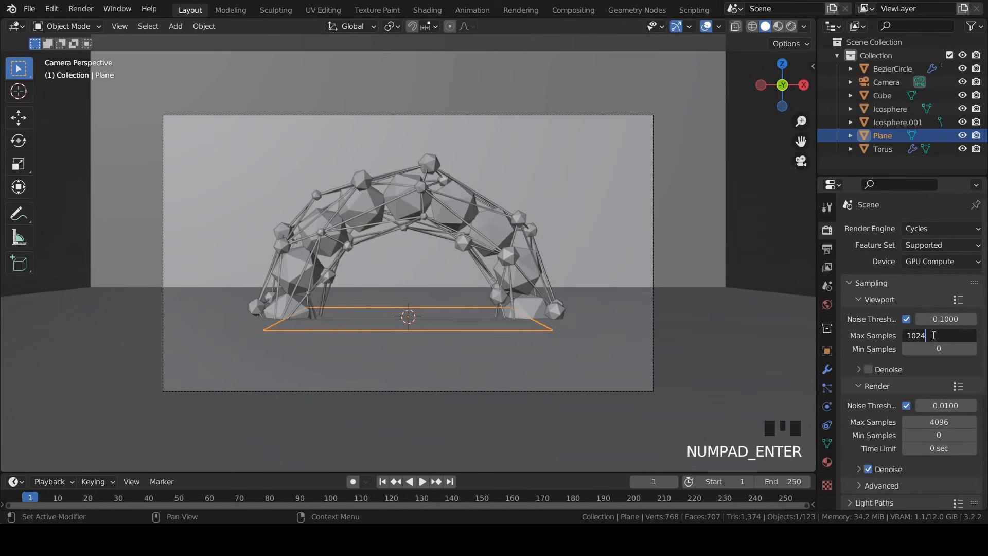
pyautogui.press('BackSpace')
pyautogui.press('BackSpace')
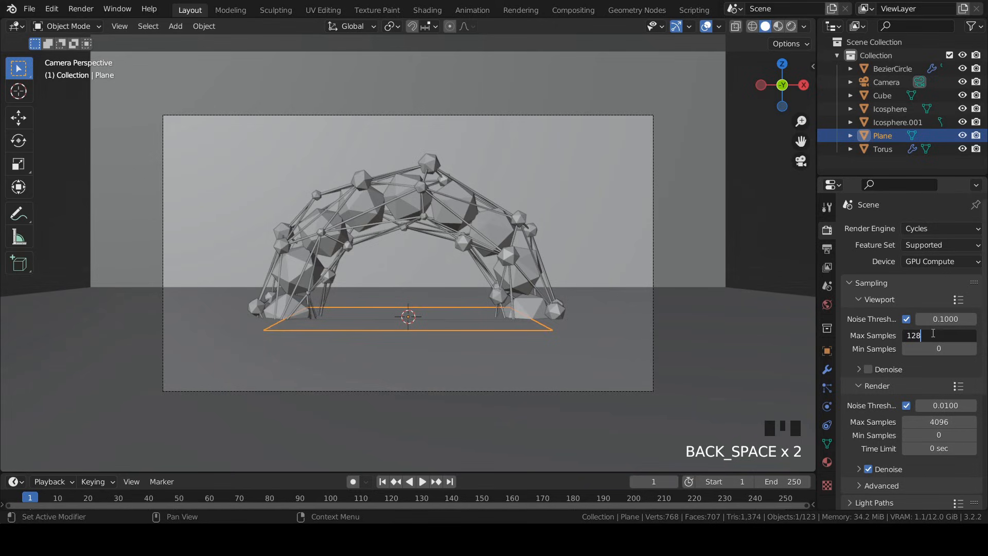
pyautogui.click(937, 422)
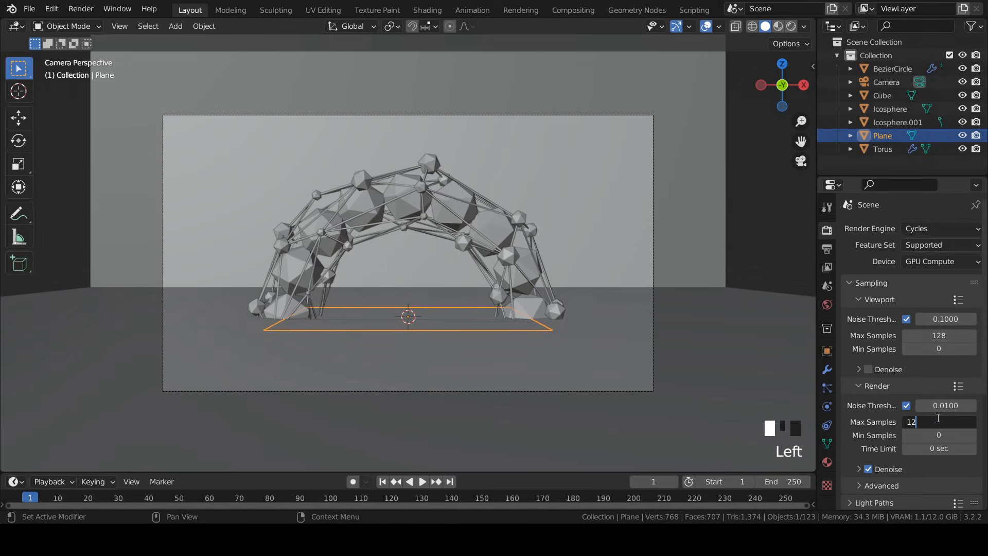
# - Set the color management look to Very High Contrast
pyautogui.scroll(-13, 937, 412)
pyautogui.click(912, 499)
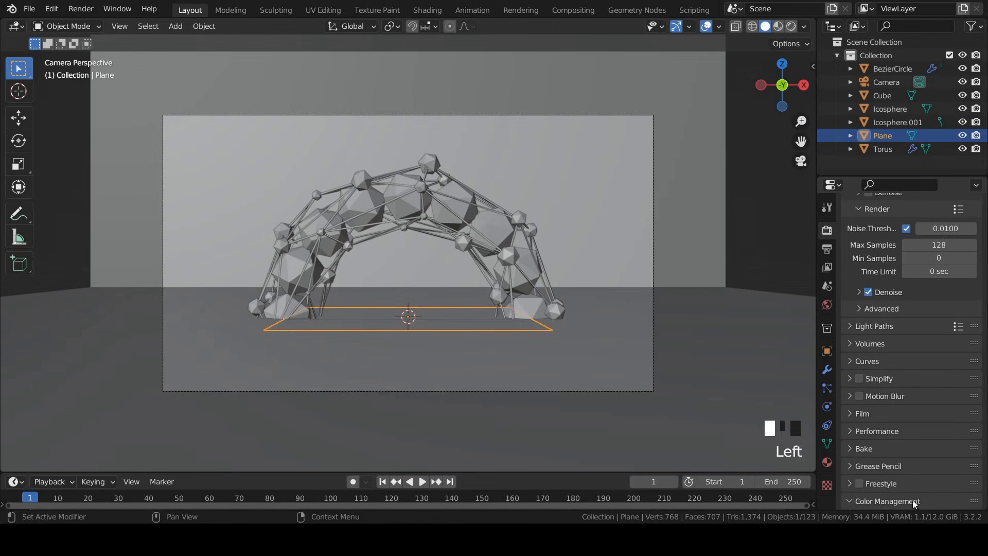
pyautogui.scroll(-6, 931, 430)
pyautogui.click(931, 430)
pyautogui.click(940, 402)
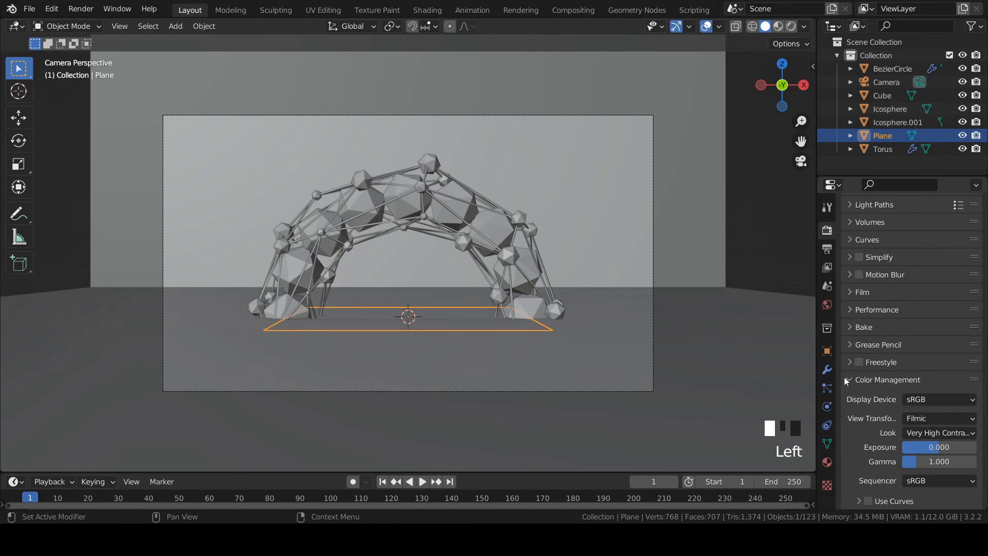
# - Set the world background color to black and switch the viewport to rendered shading
pyautogui.click(827, 304)
pyautogui.click(931, 311)
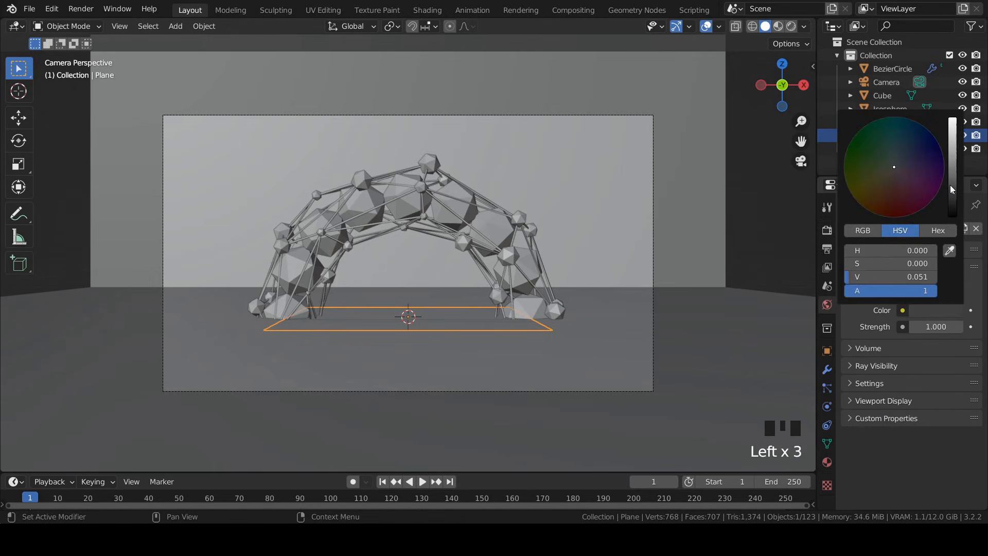
pyautogui.moveTo(950, 188); pyautogui.dragTo(950, 219)
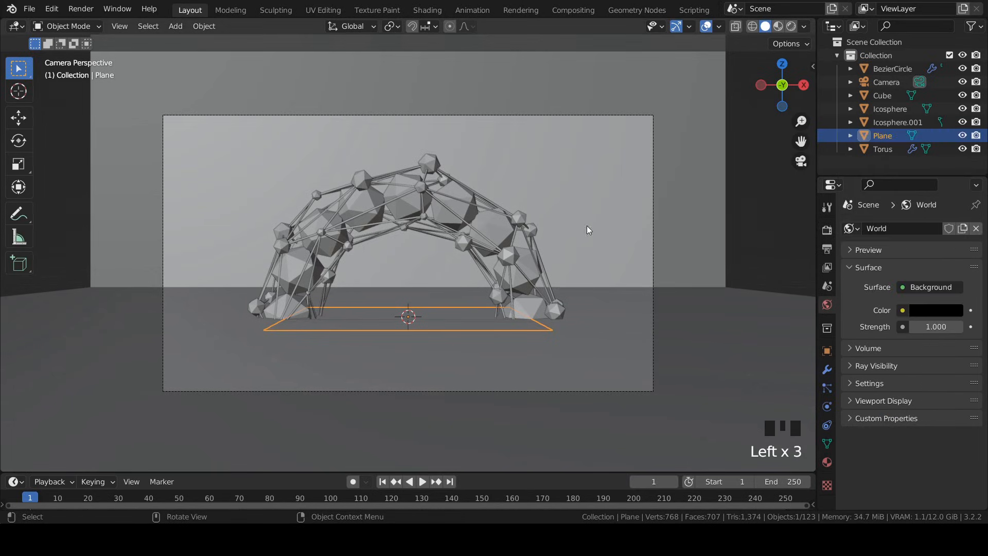
pyautogui.click(789, 28)
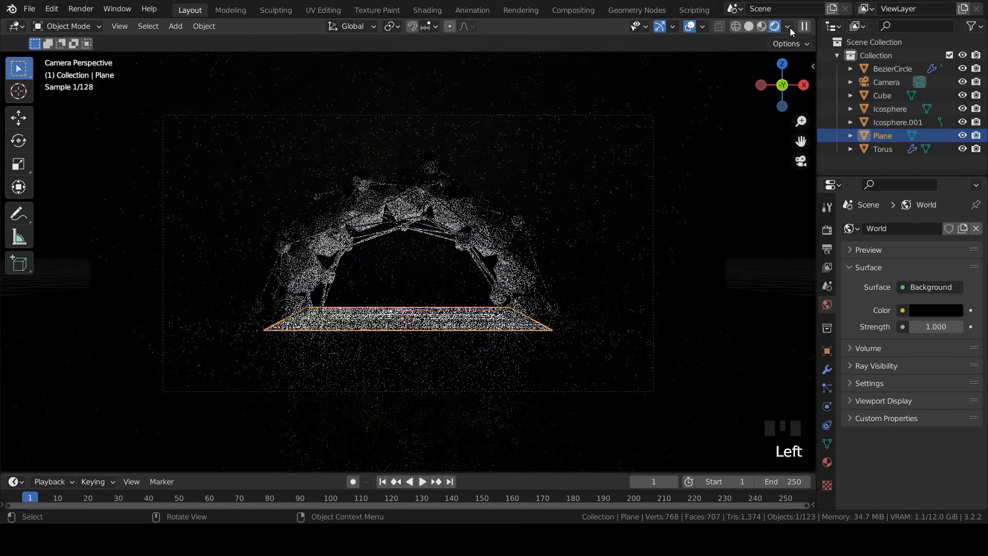
pyautogui.click(764, 188)
# - Move the emissive plane 3 m up along the Z axis
pyautogui.click(449, 319)
pyautogui.press('g')
pyautogui.press('z')
pyautogui.press('3')
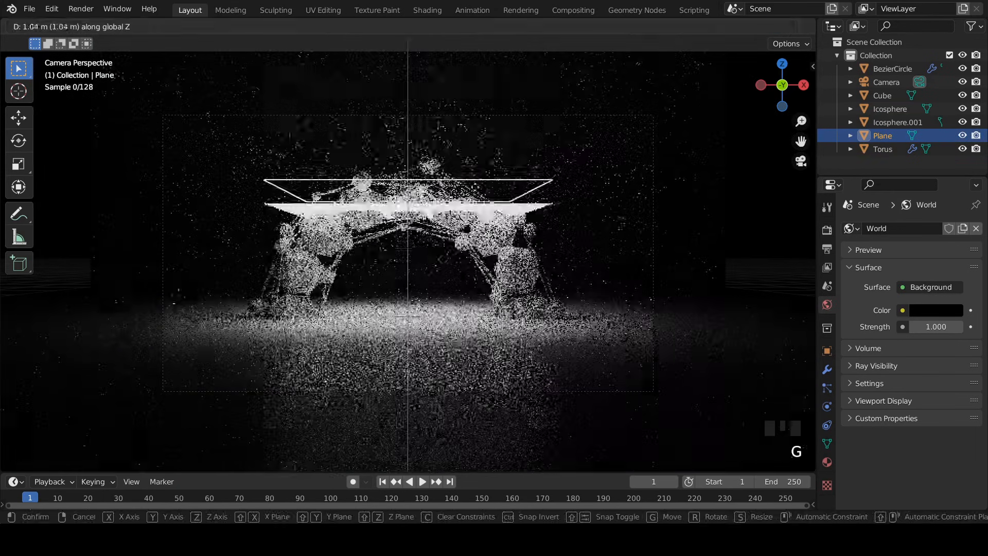
pyautogui.press('Return')
# - Scale the emissive plane up by a factor of about 4.11 and save the file
pyautogui.press('KP_1')
pyautogui.scroll(13, 455, 226)
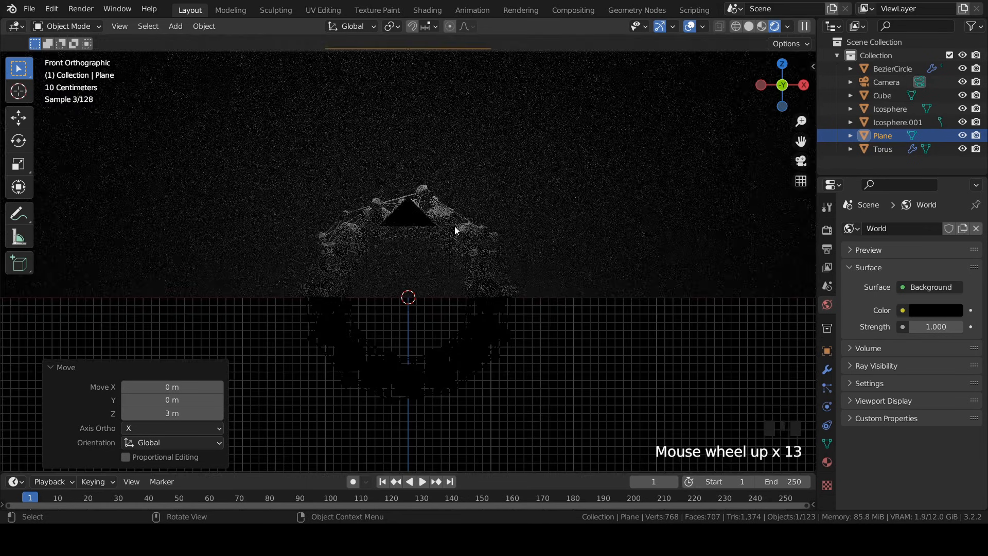
pyautogui.press('s')
pyautogui.click(490, 231)
pyautogui.press('KP_0')
pyautogui.scroll(10, 490, 230)
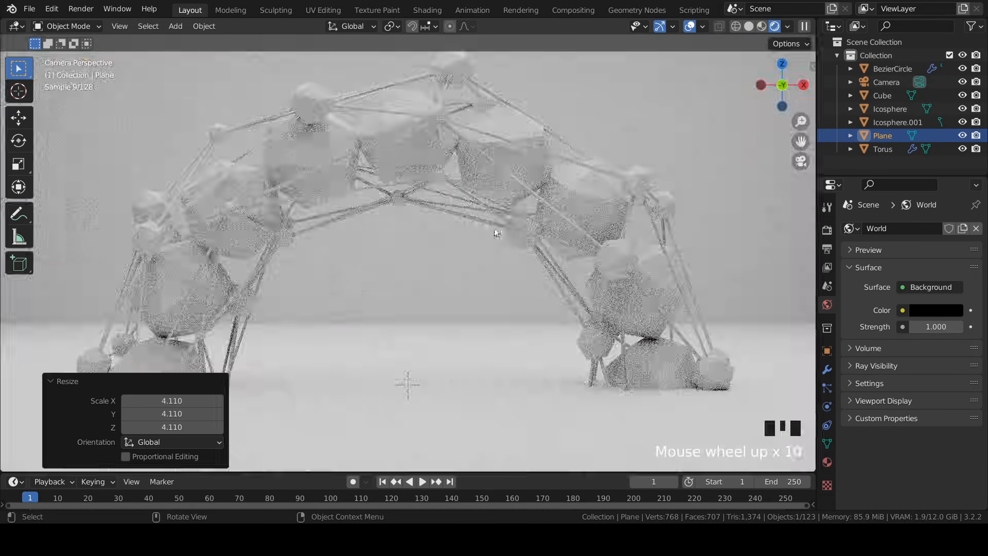
pyautogui.hotkey('ctrl', 's')
# - Raise the emissive plane about another 2.06 m along the Z axis
pyautogui.scroll(-6, 488, 131)
pyautogui.press('g')
pyautogui.press('z')
pyautogui.click(477, 457)
pyautogui.scroll(3, 550, 305)
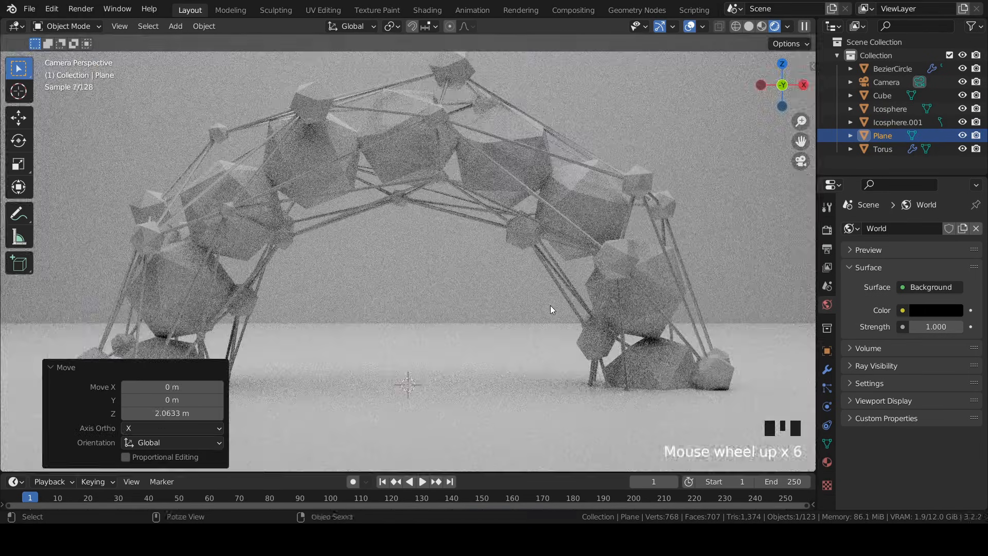
# - Add a Bevel modifier to the background cube with an amount of 1 m
pyautogui.scroll(-3, 379, 208)
pyautogui.click(559, 169)
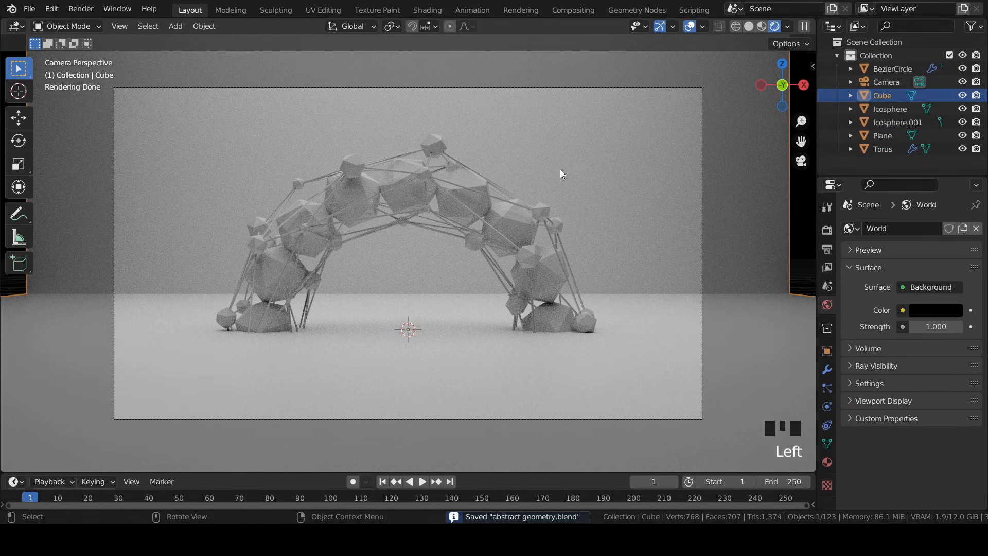
pyautogui.click(827, 370)
pyautogui.click(891, 227)
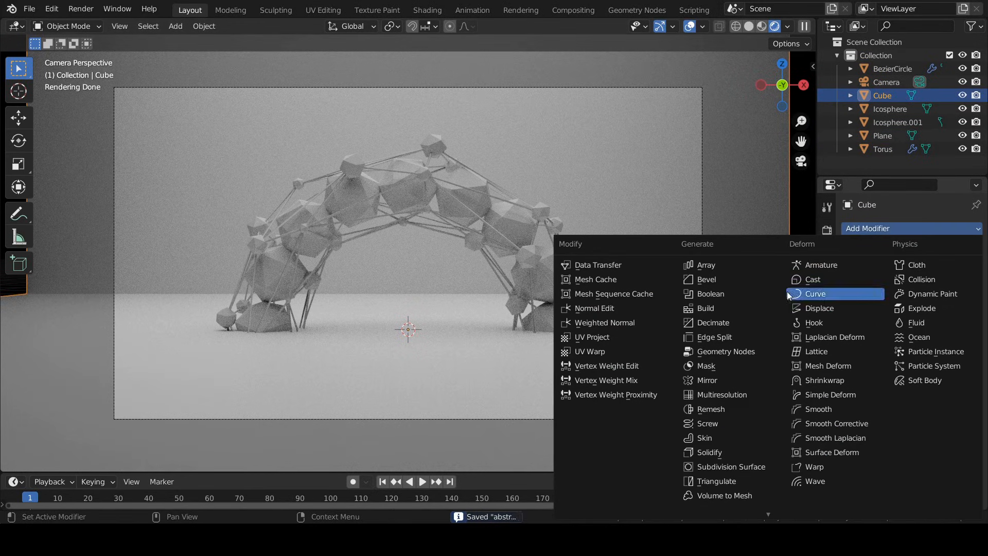
pyautogui.click(719, 278)
pyautogui.click(922, 300)
pyautogui.write('1')
pyautogui.press('Return')
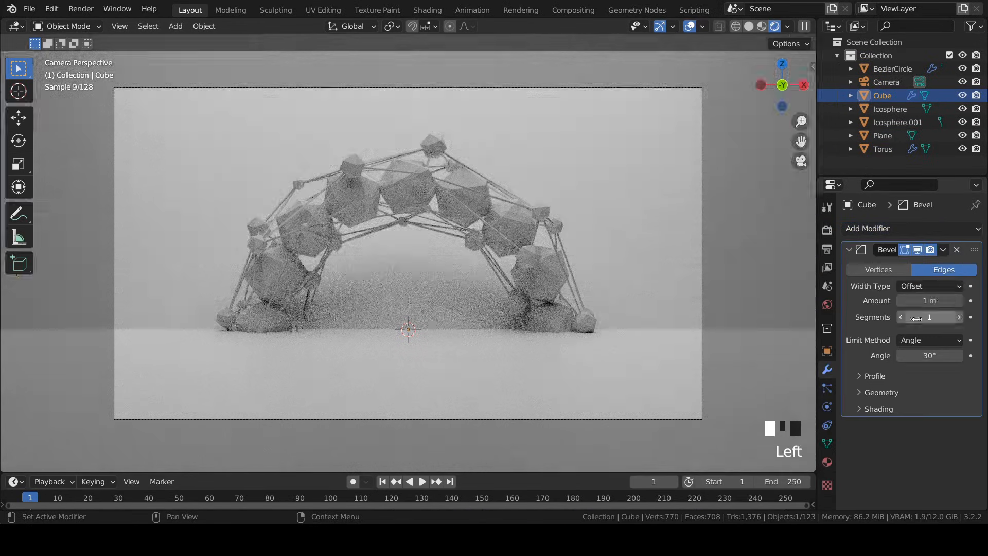
# - Set the cube's bevel to 100 segments and save the file
pyautogui.click(928, 319)
pyautogui.write('100')
pyautogui.press('Return')
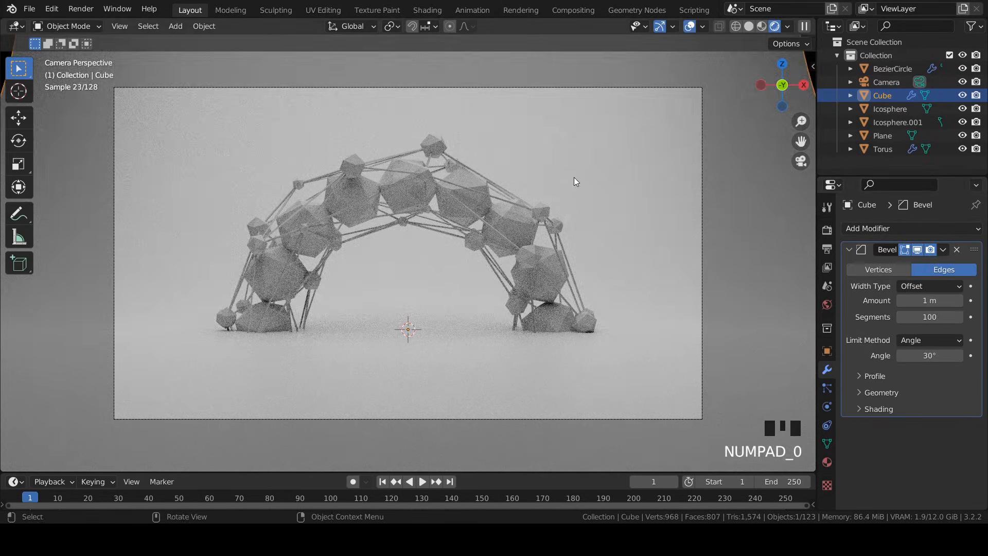
pyautogui.moveTo(575, 159); pyautogui.dragTo(570, 130, button='right')
pyautogui.hotkey('ctrl', 's')
# - Split the 3D viewport in two and turn the new area into a Shader Editor
pyautogui.moveTo(815, 22); pyautogui.dragTo(286, 46)
pyautogui.click(302, 25)
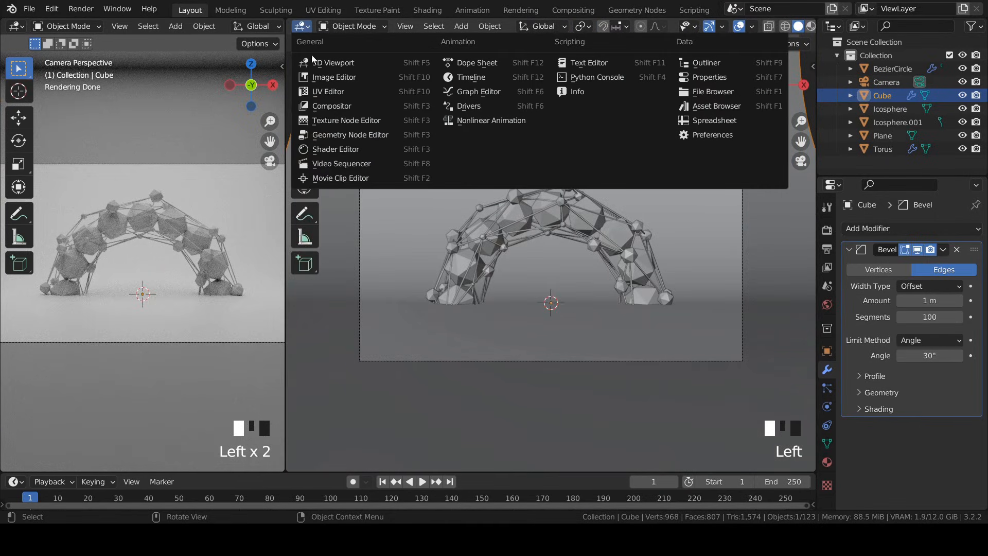
pyautogui.click(337, 149)
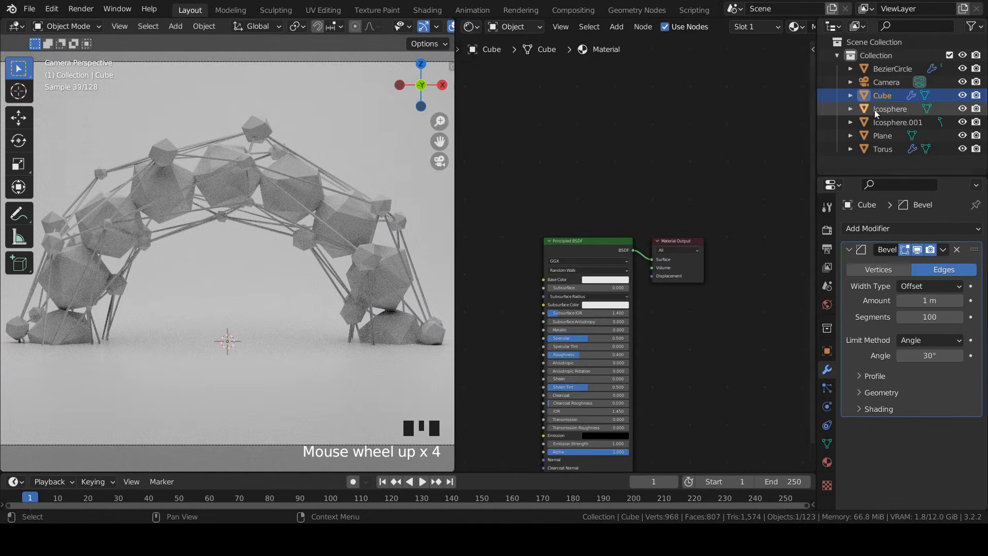
# - Create a new material for Icosphere with specular 1, roughness 0.1 and transmission 1
pyautogui.click(896, 110)
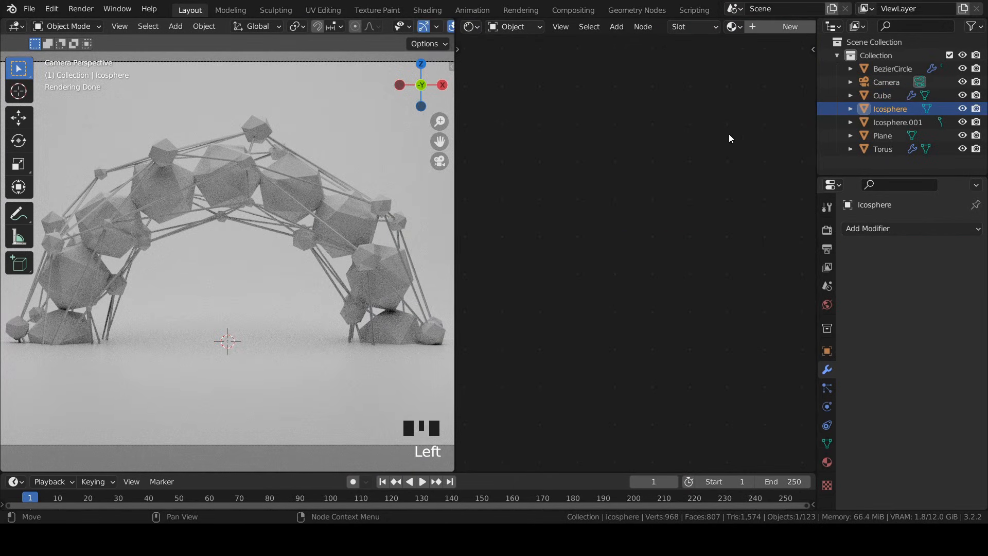
pyautogui.click(776, 27)
pyautogui.scroll(3, 603, 190)
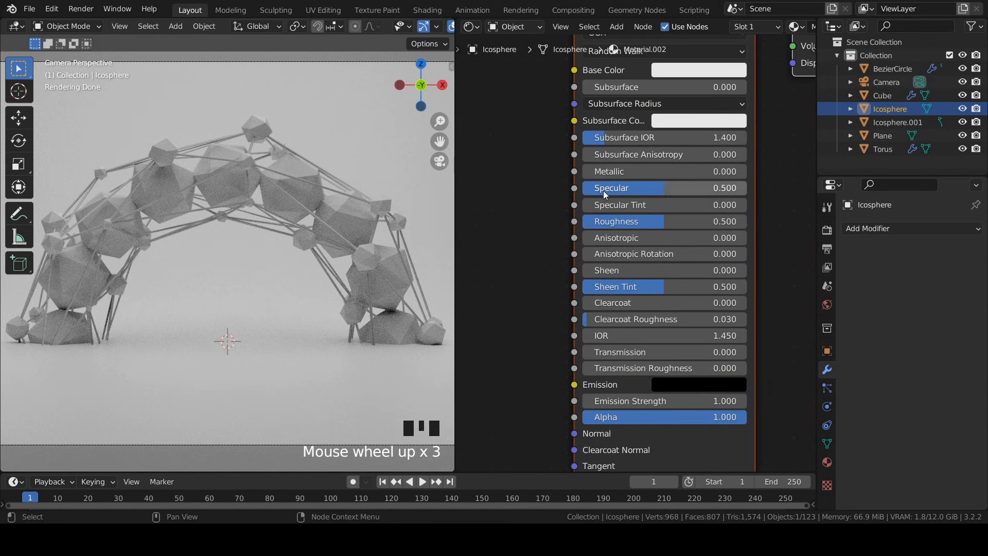
pyautogui.moveTo(603, 191); pyautogui.dragTo(711, 224)
pyautogui.click(692, 219)
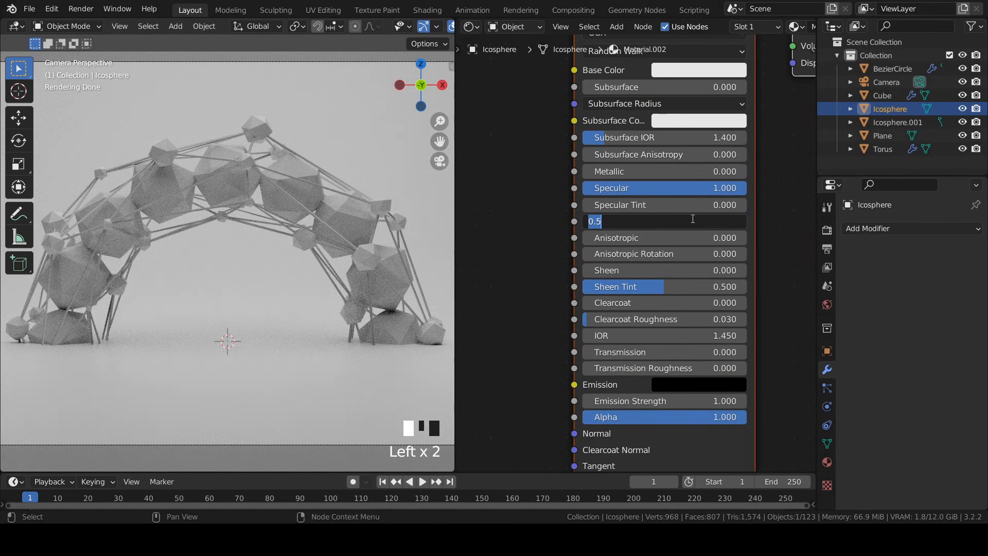
pyautogui.write('.1')
pyautogui.press('Return')
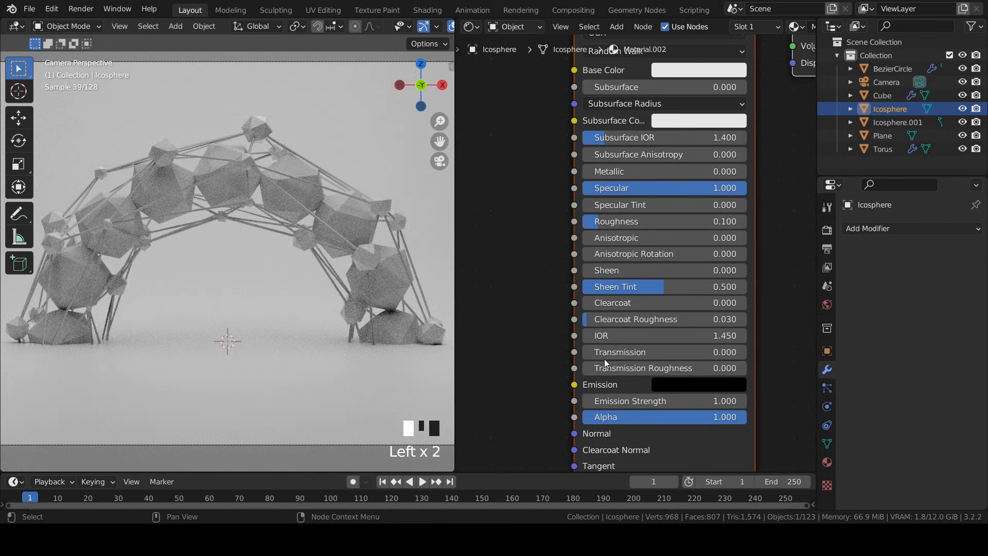
pyautogui.moveTo(604, 357); pyautogui.dragTo(746, 358)
# - Add a ColorRamp node and link its Color output to the Principled BSDF's Base Color
pyautogui.scroll(-3, 504, 145)
pyautogui.hotkey('shift', 'a')
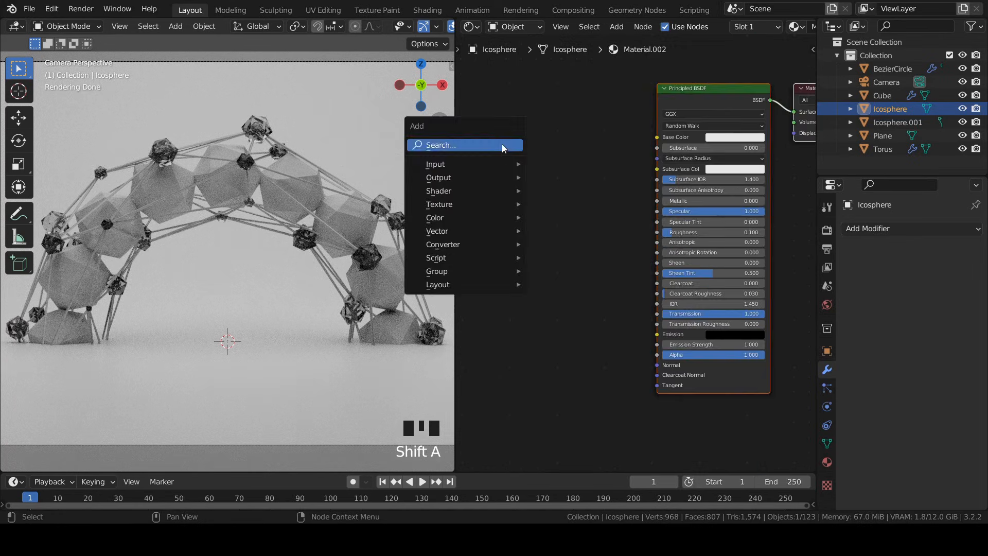
pyautogui.write('col')
pyautogui.click(527, 168)
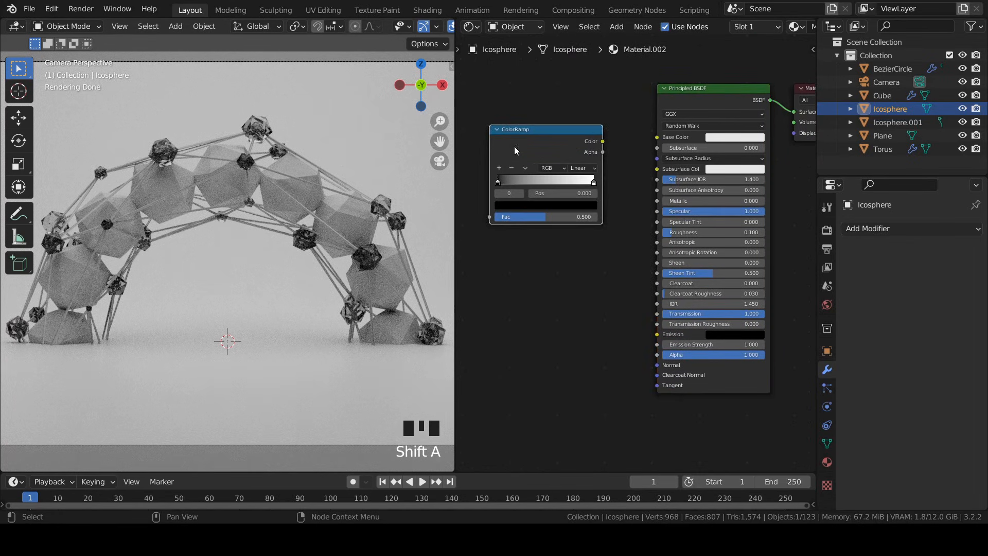
pyautogui.moveTo(602, 143); pyautogui.dragTo(659, 138)
# - Add a Particle Info node ahead of the ColorRamp in the Icosphere material
pyautogui.moveTo(527, 186); pyautogui.dragTo(733, 187, button='middle')
pyautogui.hotkey('shift', 'a')
pyautogui.click(564, 138)
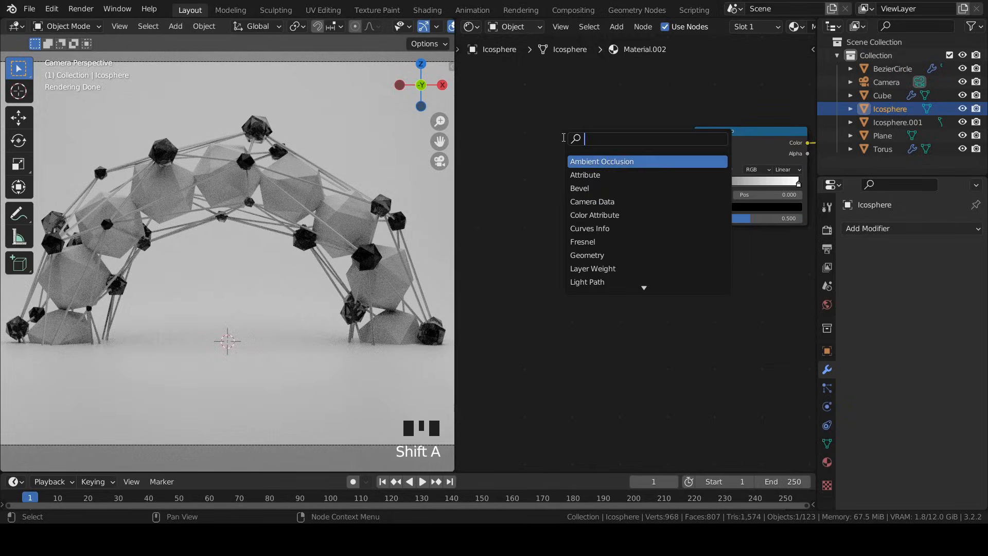
pyautogui.write('part')
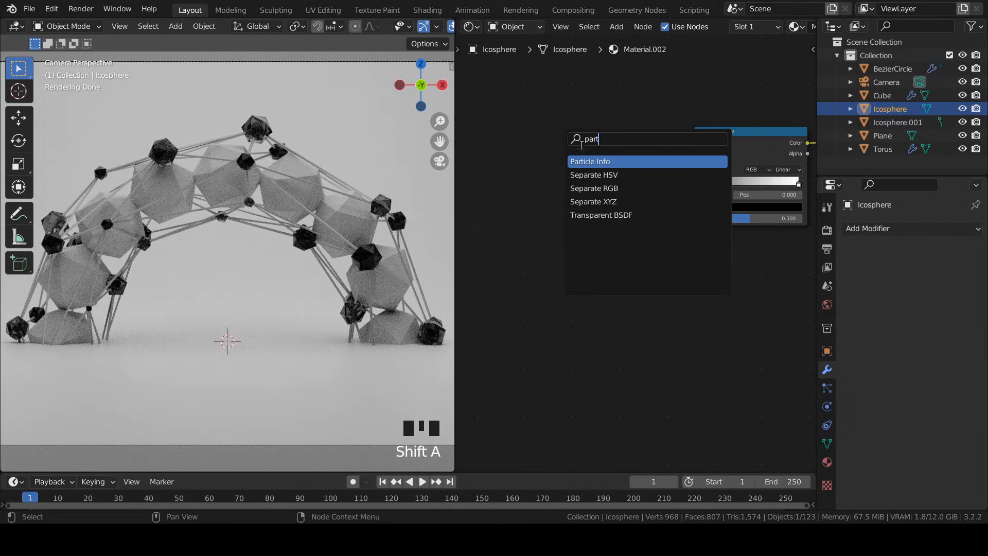
pyautogui.press('Return')
pyautogui.click(573, 157)
# - Link Particle Info's Random output to the ColorRamp's Fac, spread five white stops evenly along the ramp and save the file
pyautogui.scroll(4, 573, 157)
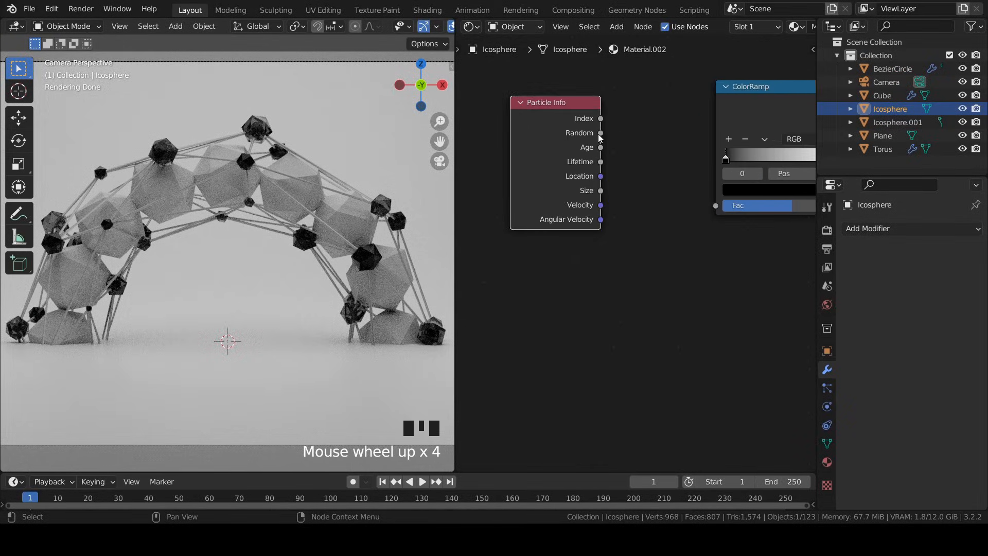
pyautogui.moveTo(600, 134); pyautogui.dragTo(702, 206)
pyautogui.moveTo(720, 205); pyautogui.dragTo(716, 206)
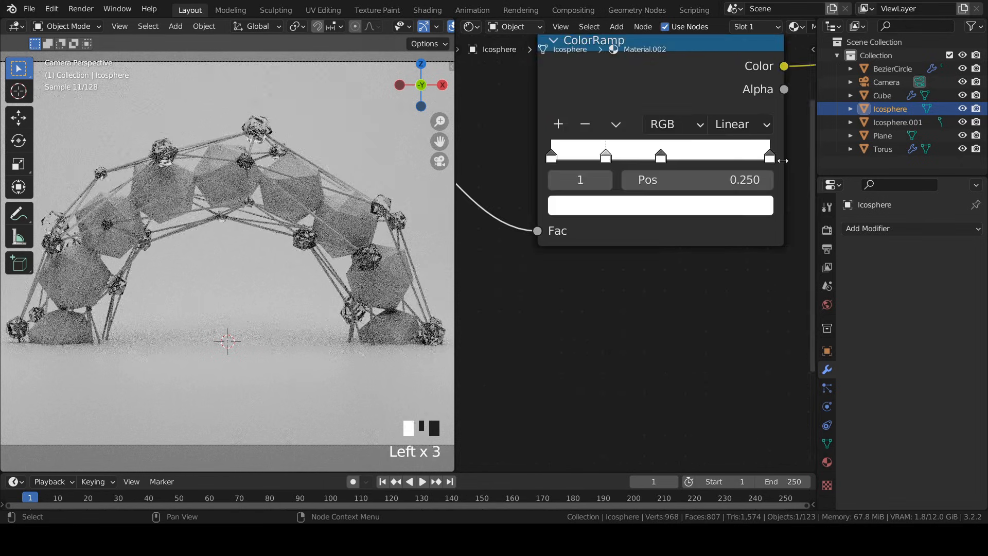
pyautogui.hotkey('ctrl', 's')
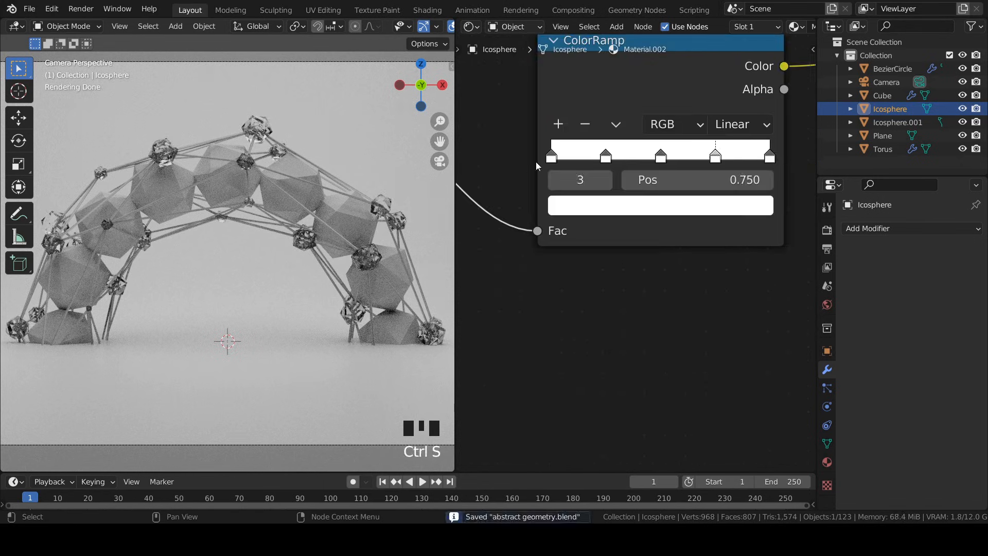
# - Color the ramp's first stop light yellow with saturation 0.5 and hue 0.2
pyautogui.click(551, 156)
pyautogui.click(660, 204)
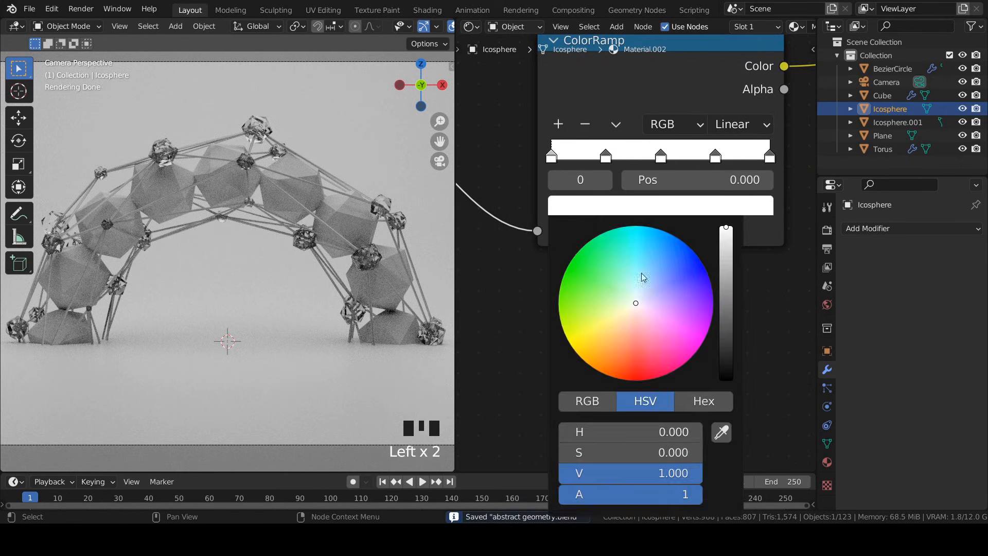
pyautogui.doubleClick(597, 451)
pyautogui.write('0.5')
pyautogui.press('Return')
pyautogui.doubleClick(592, 434)
pyautogui.write('0.2')
pyautogui.press('Return')
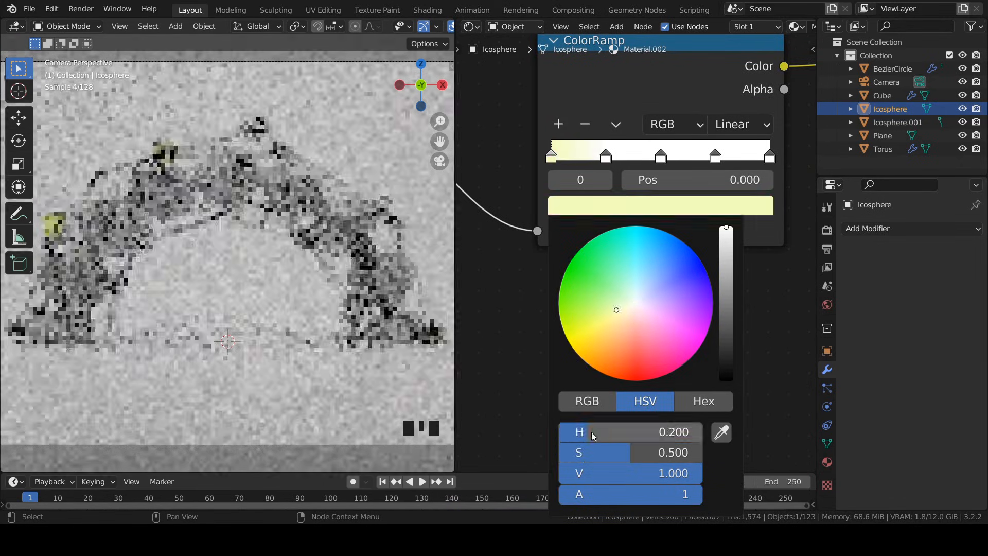
# - Color the ramp's second stop light green with saturation 0.5 and hue 0.3
pyautogui.click(605, 155)
pyautogui.click(616, 207)
pyautogui.doubleClick(599, 450)
pyautogui.doubleClick(601, 432)
pyautogui.write('0.1')
pyautogui.press('Return')
pyautogui.doubleClick(600, 435)
pyautogui.write('0.3')
pyautogui.press('Return')
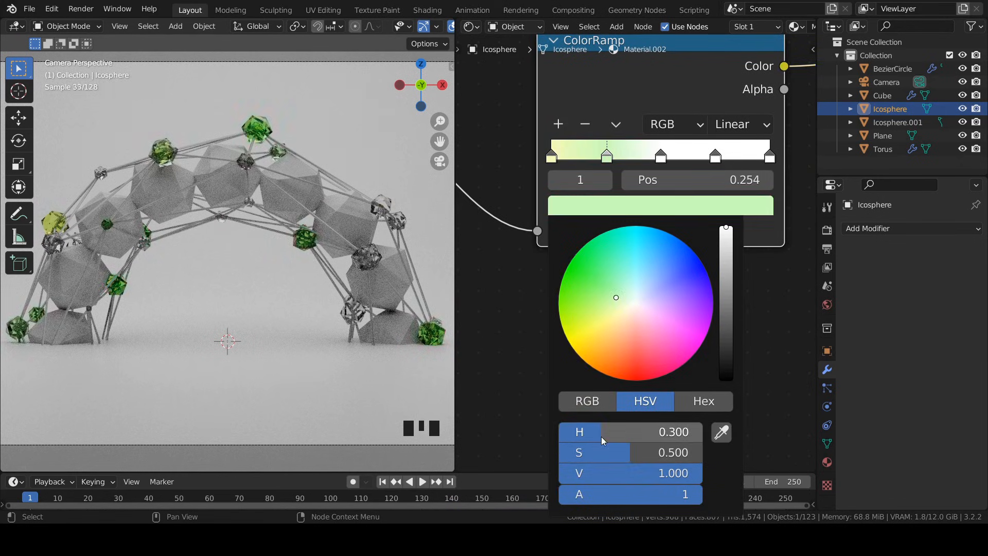
# - Color the ramp's middle stop at position 0.5 light blue with hue 0.6
pyautogui.click(660, 156)
pyautogui.click(655, 206)
pyautogui.doubleClick(617, 433)
pyautogui.write('0.4')
pyautogui.press('Return')
pyautogui.doubleClick(619, 432)
pyautogui.write('0.6')
pyautogui.press('Return')
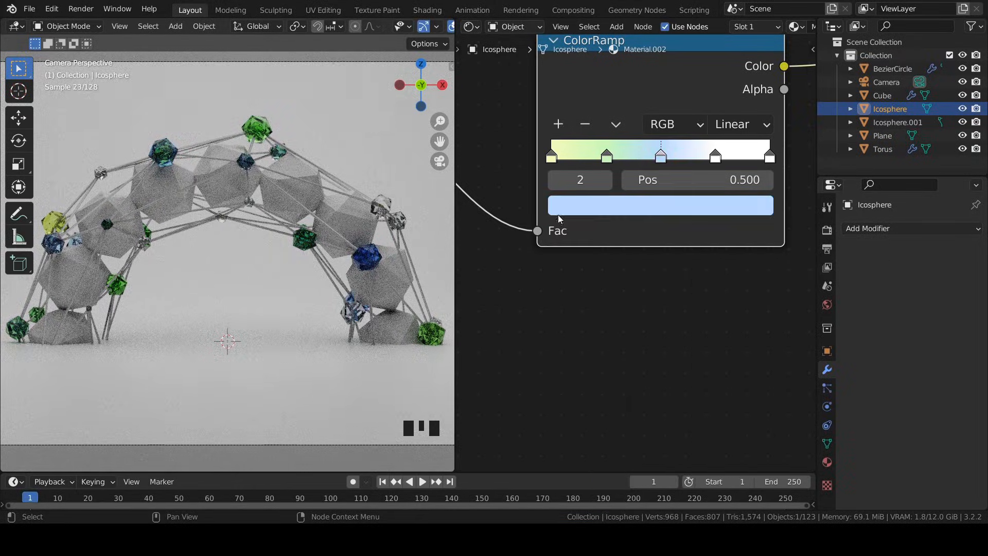
# - Color the ramp's fourth stop light violet and its last stop light red with hue 0 and saturation 0.5, and save the file
pyautogui.click(715, 156)
pyautogui.click(661, 206)
pyautogui.click(769, 156)
pyautogui.click(698, 206)
pyautogui.doubleClick(661, 452)
pyautogui.write('0.5')
pyautogui.press('Return')
pyautogui.doubleClick(655, 431)
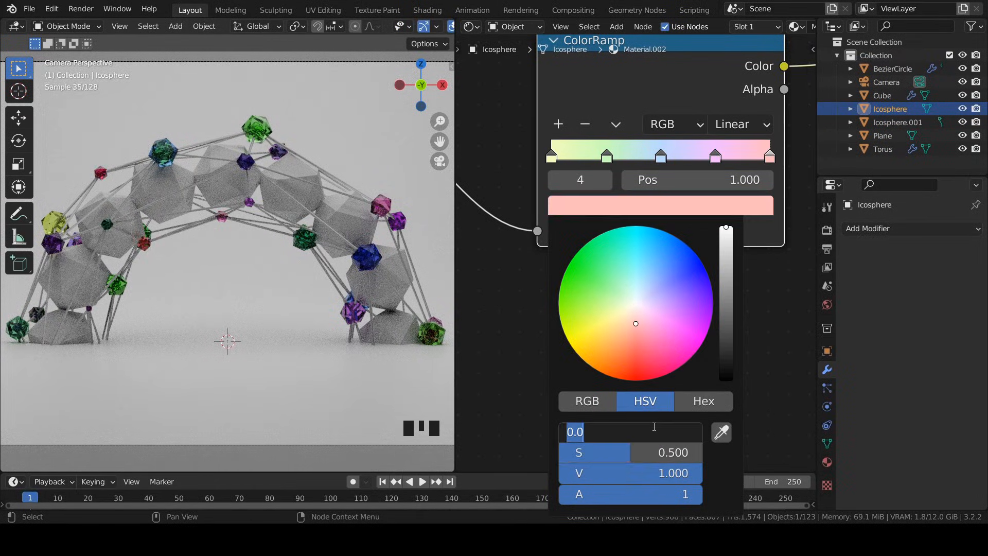
pyautogui.write('0.5')
pyautogui.press('Return')
pyautogui.moveTo(674, 432); pyautogui.dragTo(703, 433)
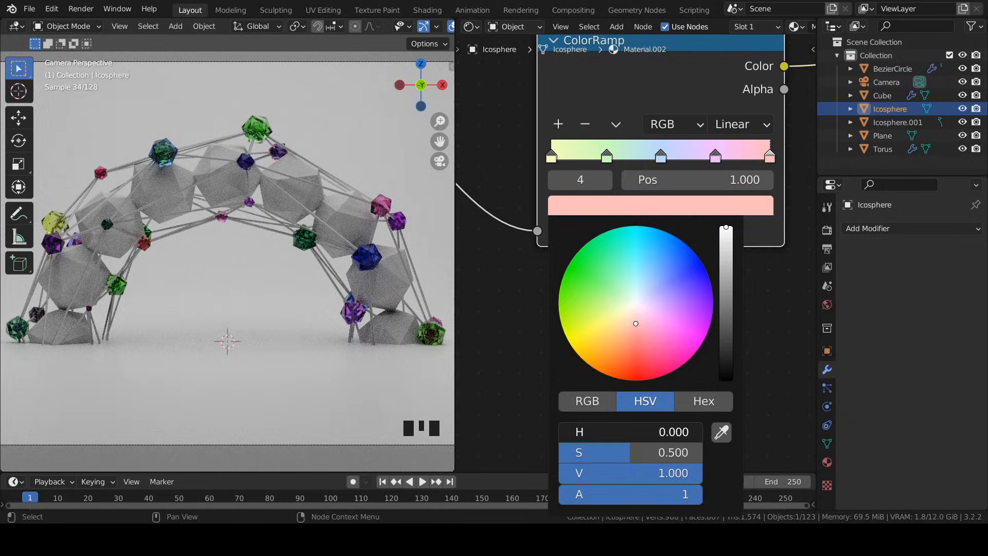
pyautogui.hotkey('ctrl', 's')
# - Give the torus a new material with metallic 1, specular 1 and roughness 0.2, and save the file
pyautogui.click(880, 150)
pyautogui.click(764, 26)
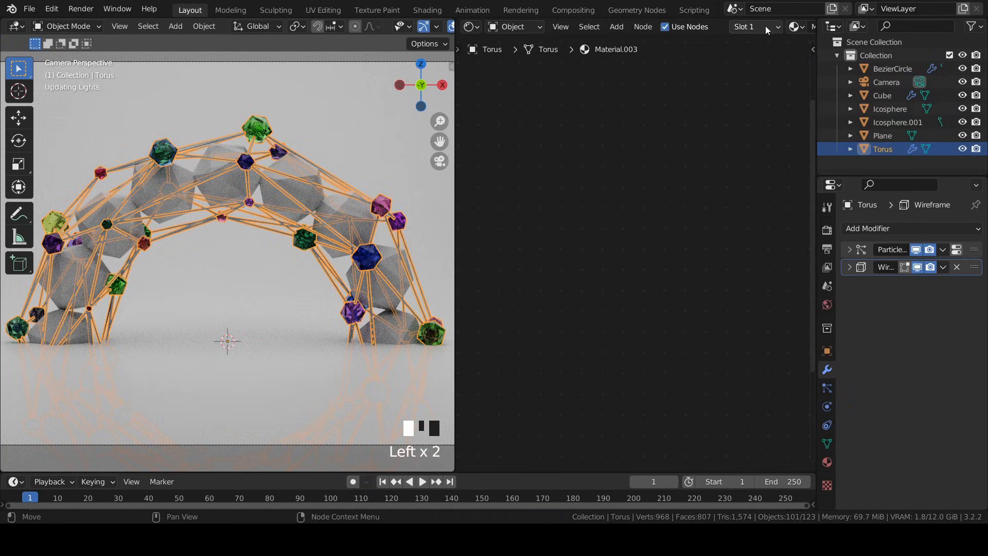
pyautogui.scroll(-3, 538, 168)
pyautogui.moveTo(585, 228); pyautogui.dragTo(704, 228)
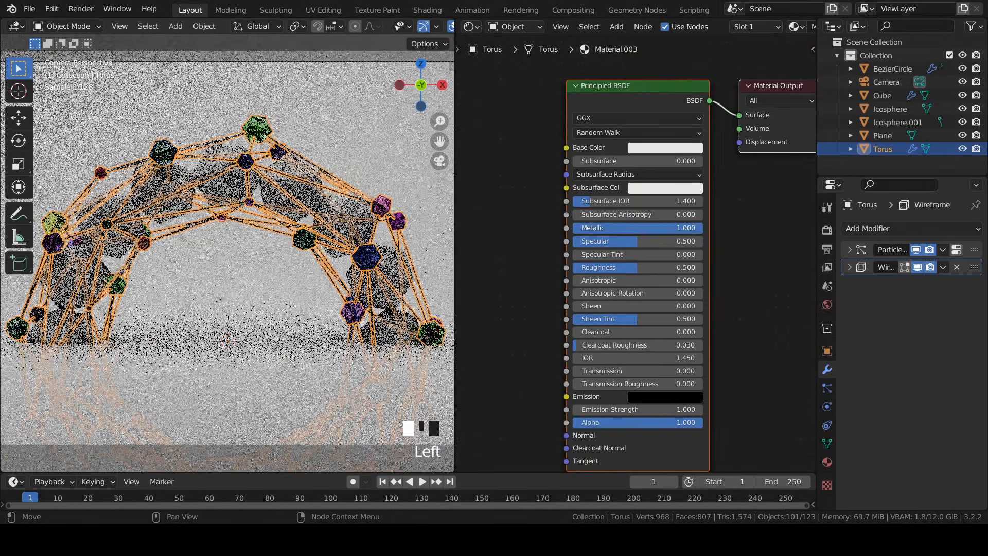
pyautogui.moveTo(610, 241); pyautogui.dragTo(705, 241)
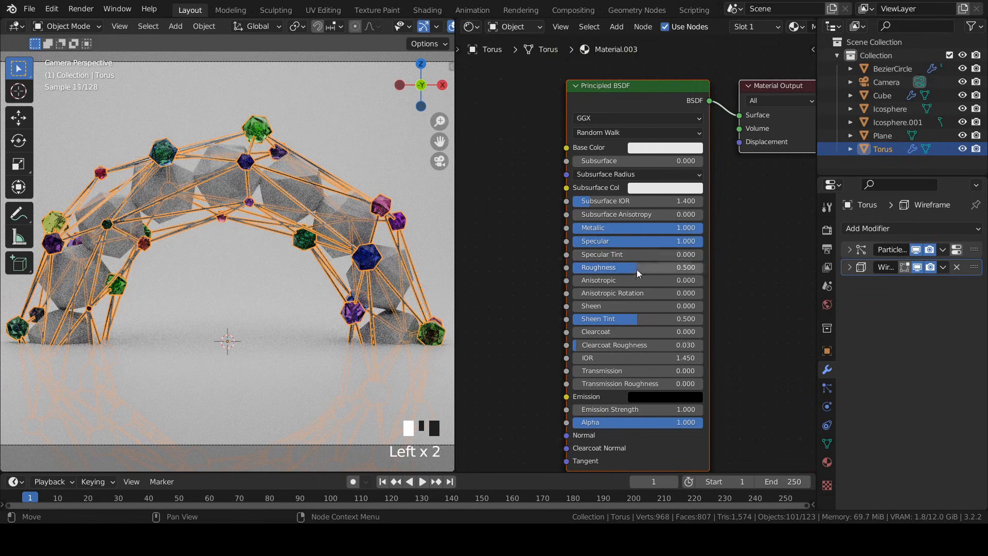
pyautogui.write('0.2')
pyautogui.press('Return')
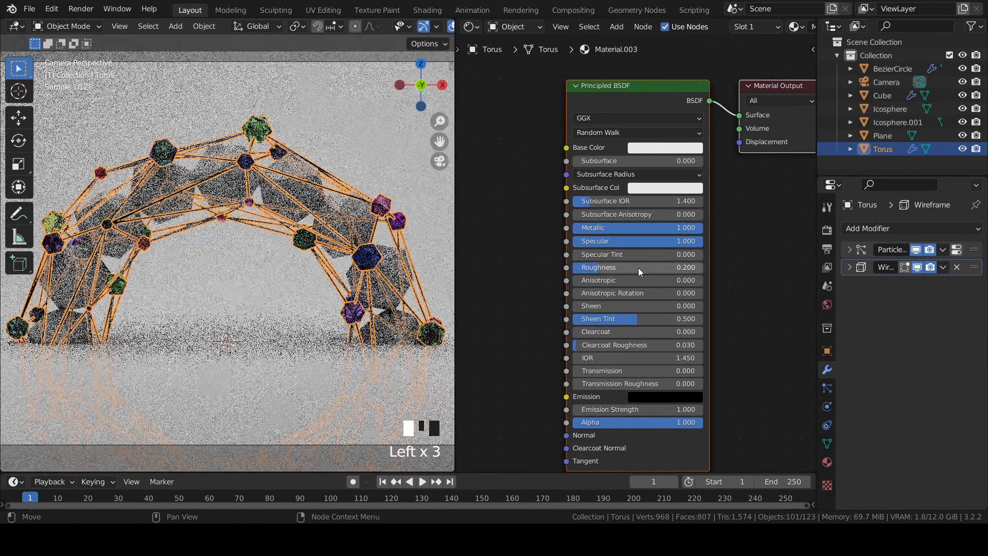
pyautogui.hotkey('ctrl', 's')
# - Create a new material for Icosphere.001 and link a new Bump node to the Principled BSDF's Normal input
pyautogui.click(893, 123)
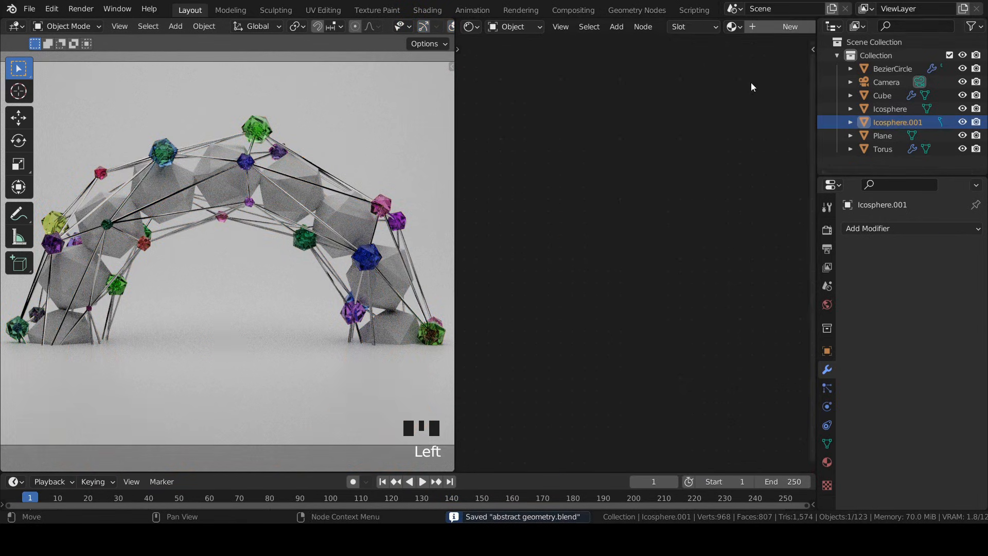
pyautogui.click(795, 27)
pyautogui.scroll(-2, 566, 206)
pyautogui.hotkey('shift', 'a')
pyautogui.write('bump')
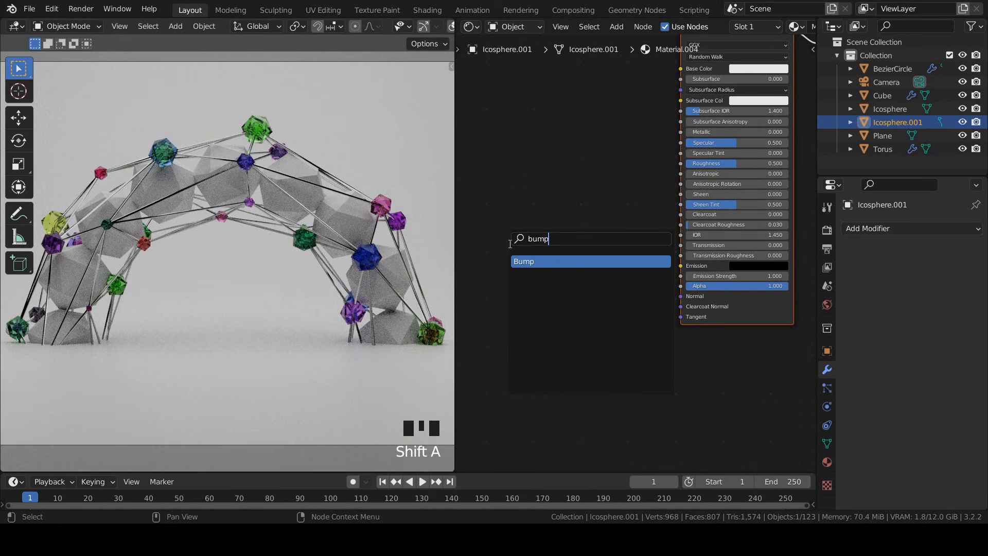
pyautogui.press('Return')
pyautogui.click(549, 310)
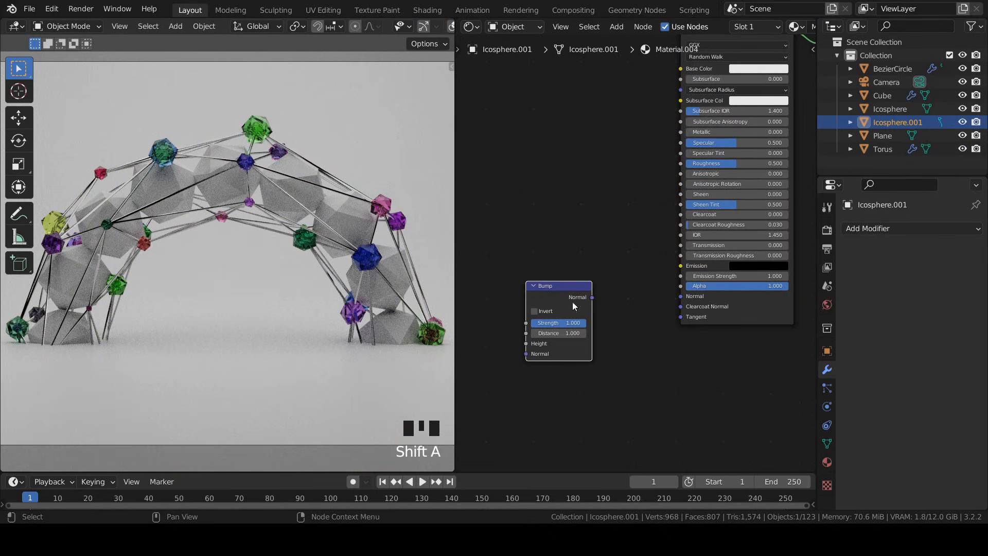
pyautogui.moveTo(591, 297); pyautogui.dragTo(682, 296)
# - Add a ColorRamp node and link its Color output to the Bump node's Height
pyautogui.moveTo(574, 272); pyautogui.dragTo(702, 284, button='middle')
pyautogui.hotkey('shift', 'a')
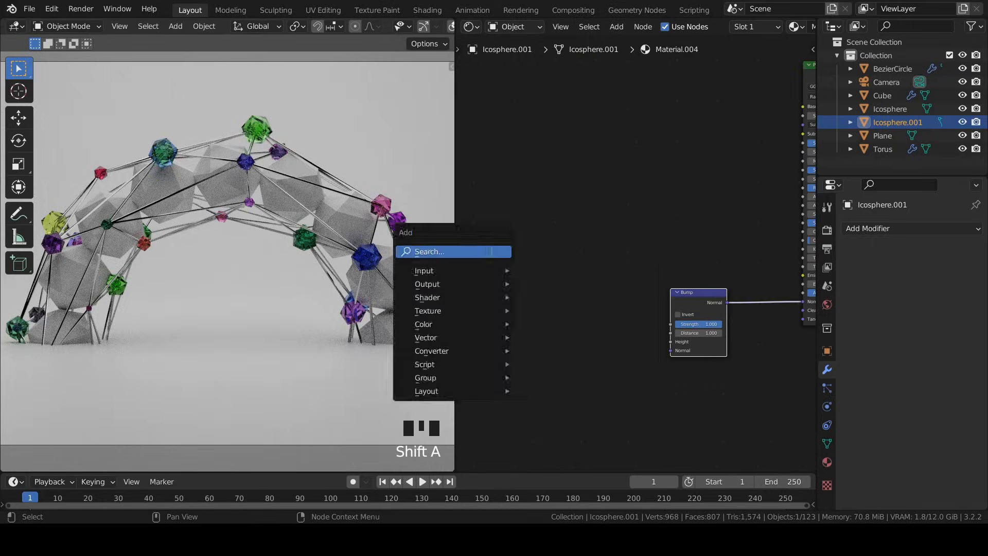
pyautogui.click(493, 251)
pyautogui.write('col')
pyautogui.press('Return')
pyautogui.click(508, 312)
pyautogui.scroll(4, 588, 318)
pyautogui.moveTo(591, 349); pyautogui.dragTo(683, 374)
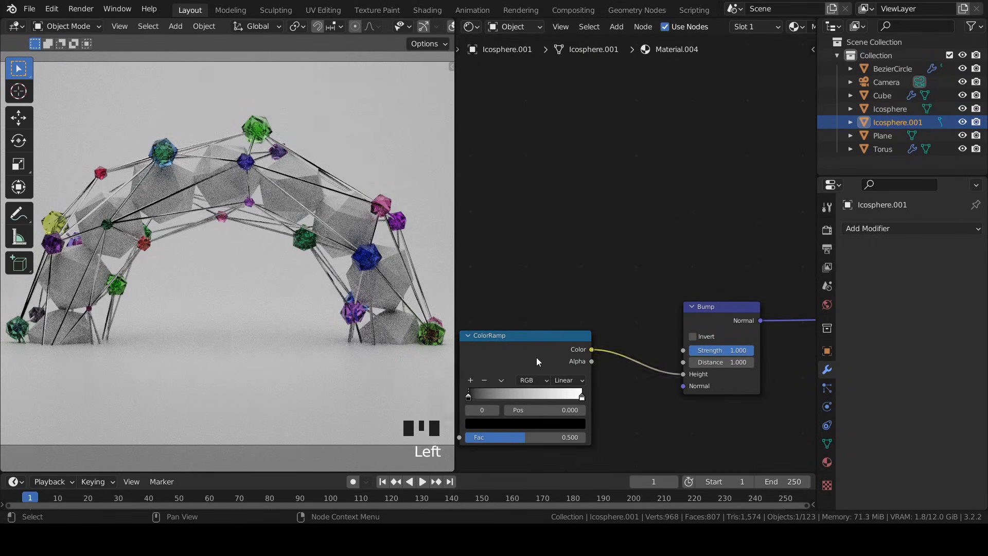
# - Duplicate the ColorRamp and link the copy's Color output to the Principled BSDF's Base Color
pyautogui.click(536, 357)
pyautogui.hotkey('shift', 'd')
pyautogui.click(690, 106)
pyautogui.moveTo(786, 103); pyautogui.dragTo(621, 170, button='middle')
pyautogui.moveTo(580, 165); pyautogui.dragTo(697, 120)
# - Add a Particle Info node and link its Random output to the Fac of the ColorRamp feeding Base Color
pyautogui.scroll(-3, 545, 183)
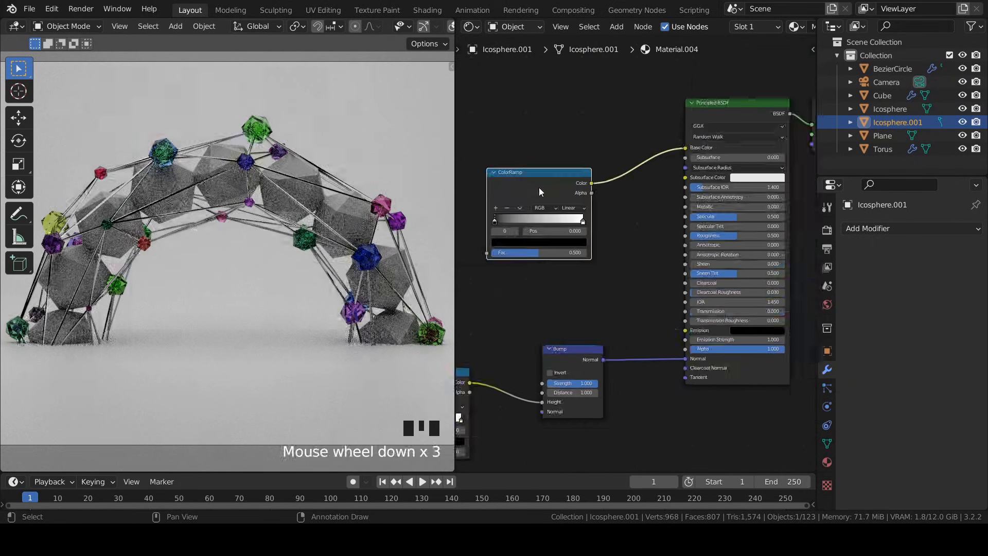
pyautogui.moveTo(539, 187); pyautogui.dragTo(748, 118, button='middle')
pyautogui.hotkey('shift', 'a')
pyautogui.click(515, 134)
pyautogui.write('part')
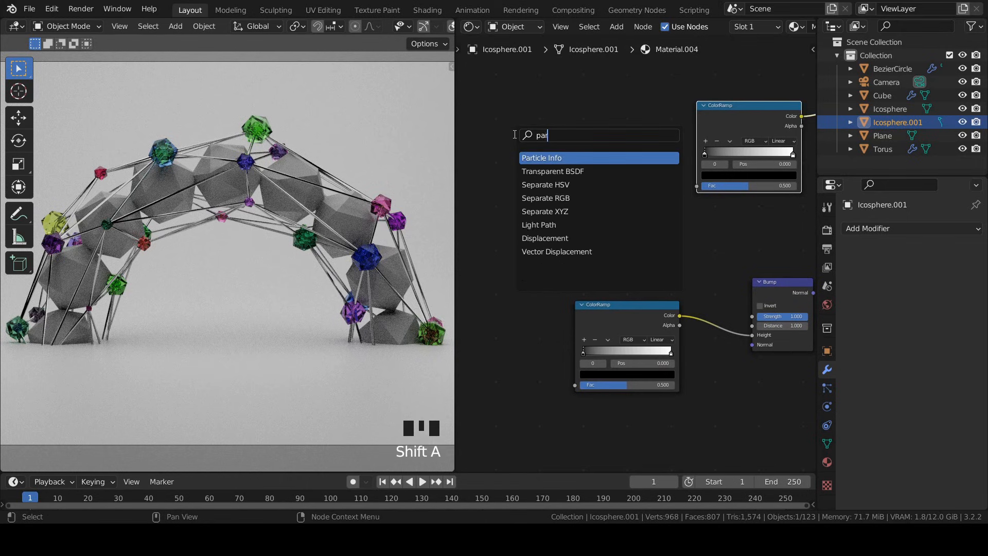
pyautogui.press('Return')
pyautogui.click(539, 125)
pyautogui.scroll(3, 540, 123)
pyautogui.moveTo(559, 99); pyautogui.dragTo(709, 174)
pyautogui.scroll(-3, 708, 217)
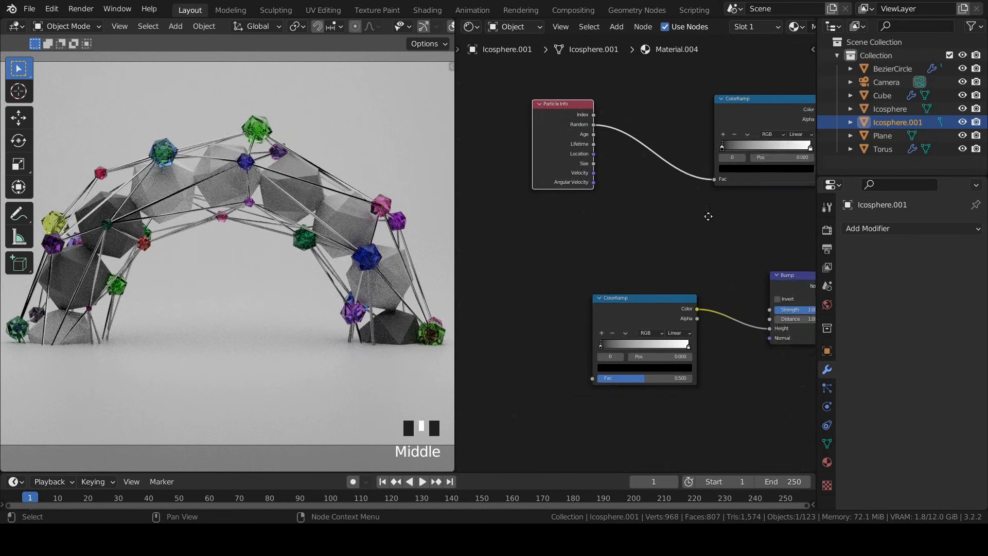
# - Add a Noise Texture with Mapping and Texture Coordinate nodes and link its Fac output to the Fac of the ColorRamp feeding Bump
pyautogui.moveTo(707, 216); pyautogui.dragTo(779, 184, button='middle')
pyautogui.hotkey('shift', 'a')
pyautogui.click(502, 283)
pyautogui.write('noi')
pyautogui.click(538, 319)
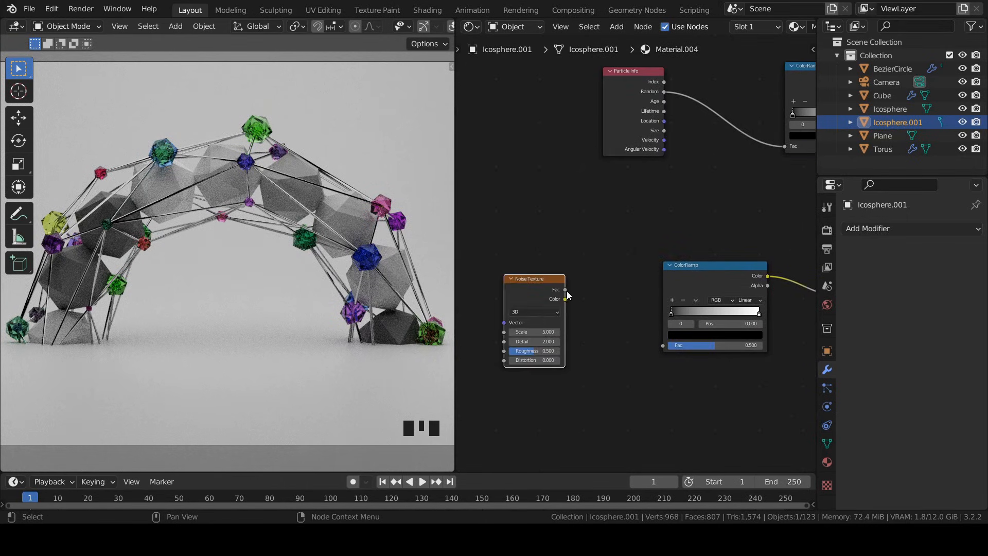
pyautogui.moveTo(564, 289); pyautogui.dragTo(664, 345)
pyautogui.click(538, 289)
pyautogui.hotkey('ctrl', 't')
# - Set the Noise Texture's Detail to 15 and Roughness to 0.7, and save the file
pyautogui.scroll(8, 536, 291)
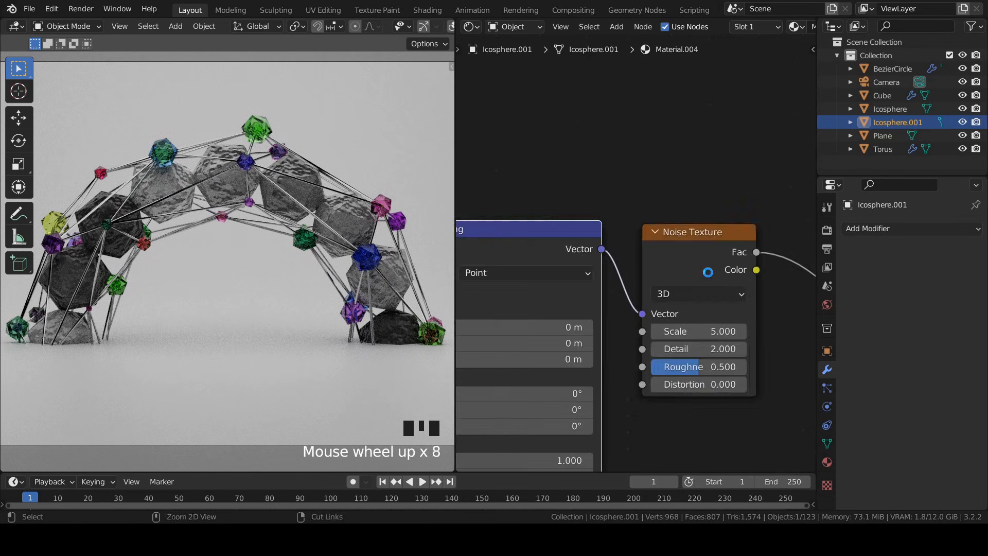
pyautogui.click(647, 278)
pyautogui.write('15')
pyautogui.press('Return')
pyautogui.click(649, 294)
pyautogui.doubleClick(656, 294)
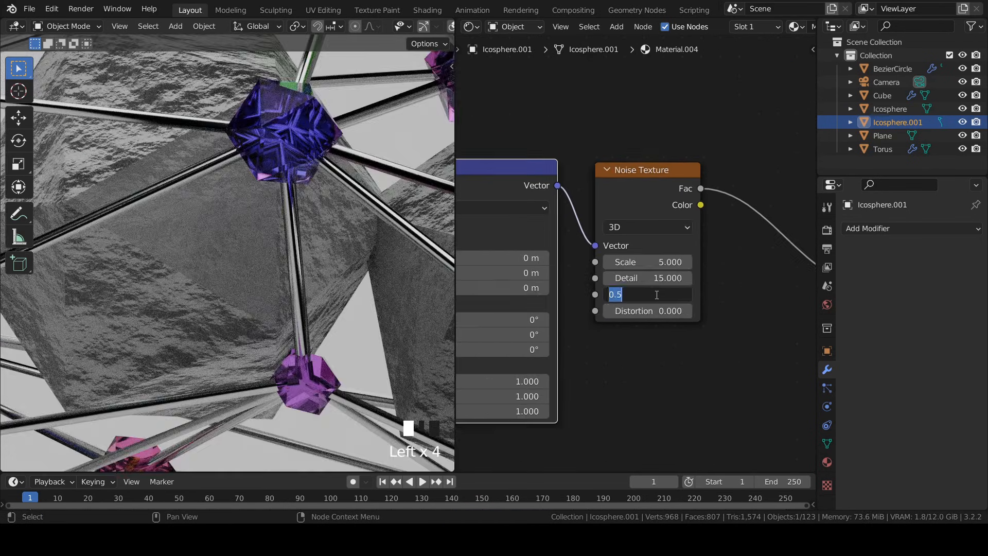
pyautogui.write('.7')
pyautogui.press('Return')
pyautogui.hotkey('ctrl', 's')
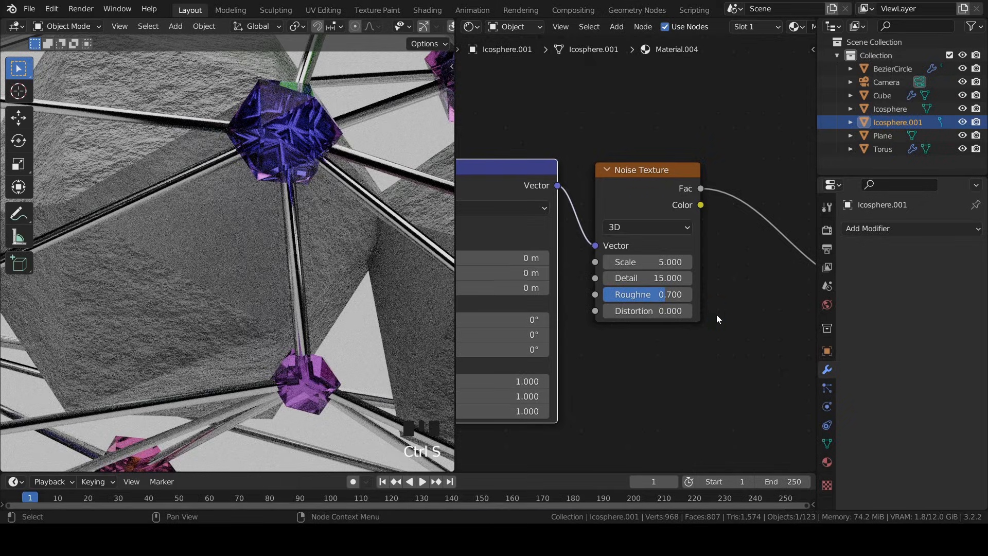
# - Tighten the Bump ColorRamp by moving the black stop to about 0.5 and the white stop to 0.563, and save the file
pyautogui.scroll(-5, 301, 277)
pyautogui.moveTo(722, 251); pyautogui.dragTo(381, 276, button='middle')
pyautogui.moveTo(544, 257); pyautogui.dragTo(628, 259)
pyautogui.scroll(6, 226, 257)
pyautogui.moveTo(703, 256); pyautogui.dragTo(634, 257)
pyautogui.scroll(-11, 251, 193)
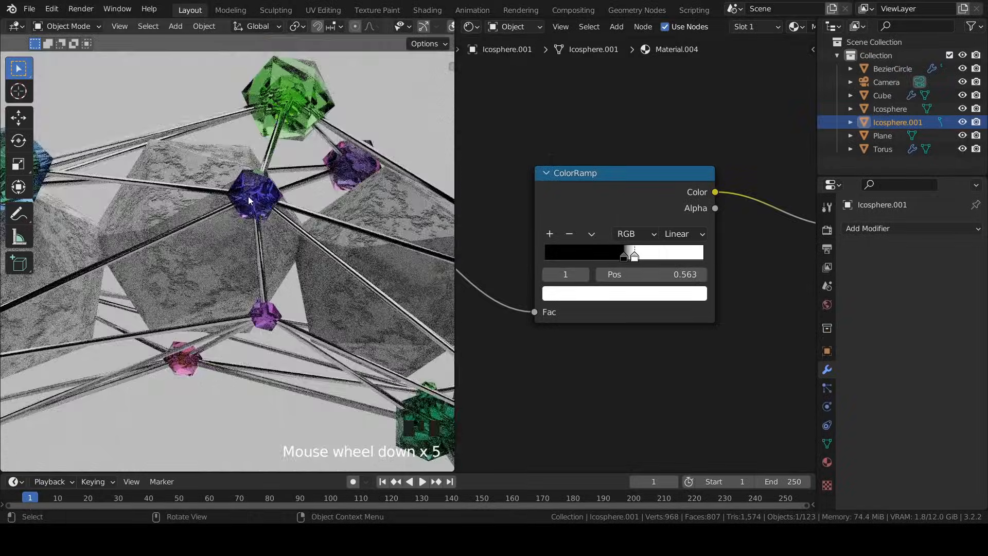
pyautogui.hotkey('ctrl', 's')
# - Colour the first stop of the Base Color ColorRamp light blue and add stops at 0.25, 0.5 and 0.75
pyautogui.scroll(-3, 613, 91)
pyautogui.moveTo(612, 91); pyautogui.dragTo(549, 230, button='middle')
pyautogui.scroll(5, 636, 158)
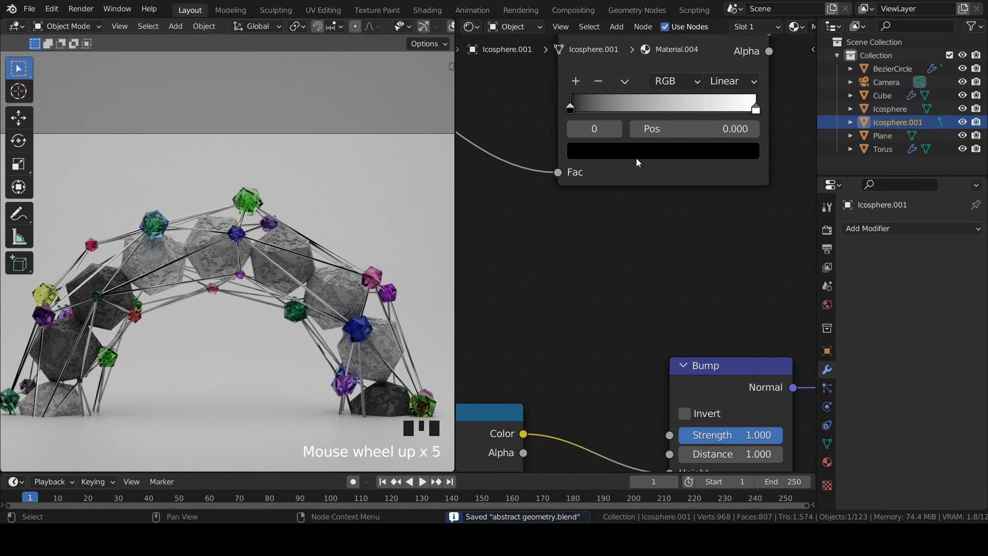
pyautogui.click(634, 210)
pyautogui.click(641, 235)
pyautogui.click(559, 135)
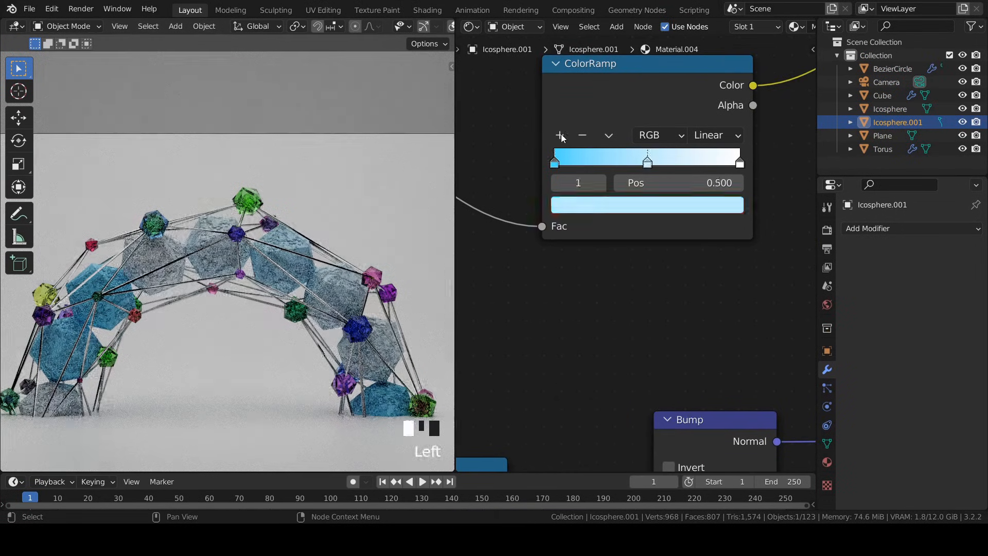
pyautogui.click(559, 135)
pyautogui.click(740, 163)
pyautogui.click(559, 135)
# - Colour the ramp's 0.25 stop pale yellow and its 0.5 stop pale green
pyautogui.click(601, 163)
pyautogui.click(621, 202)
pyautogui.click(611, 302)
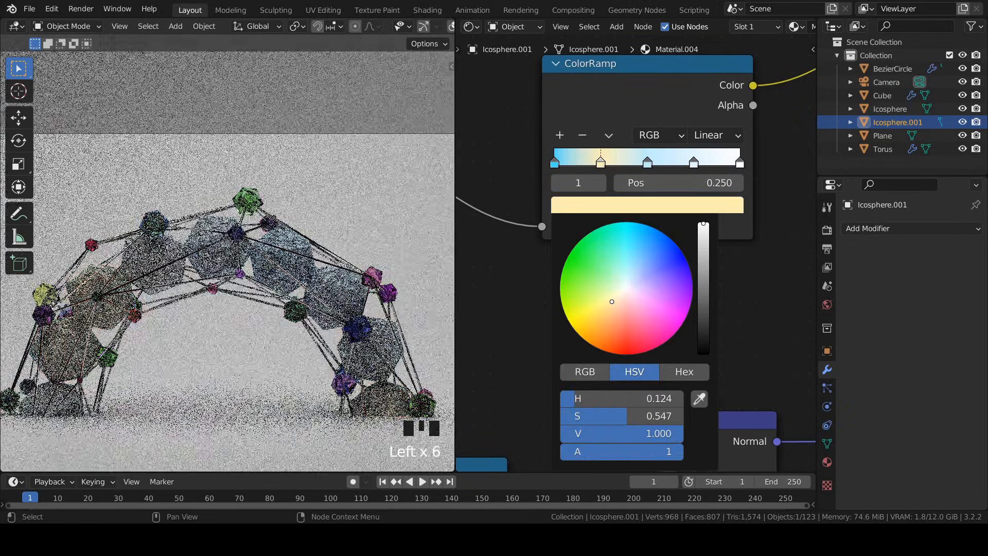
pyautogui.click(649, 163)
pyautogui.click(647, 206)
pyautogui.click(615, 280)
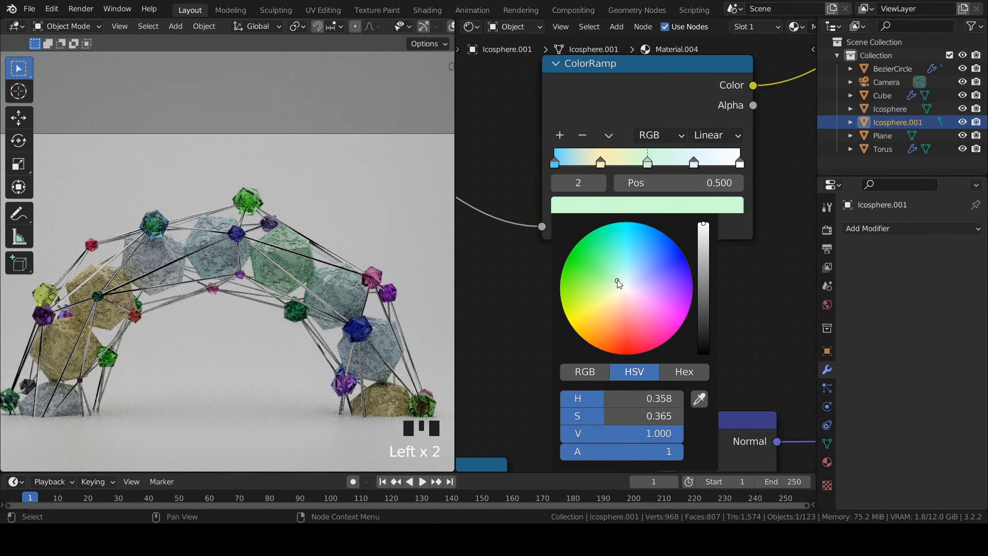
# - Colour the ramp's 0.75 stop pale violet and its last stop light peach, saving the file
pyautogui.click(694, 164)
pyautogui.click(647, 205)
pyautogui.click(642, 303)
pyautogui.click(739, 163)
pyautogui.click(648, 205)
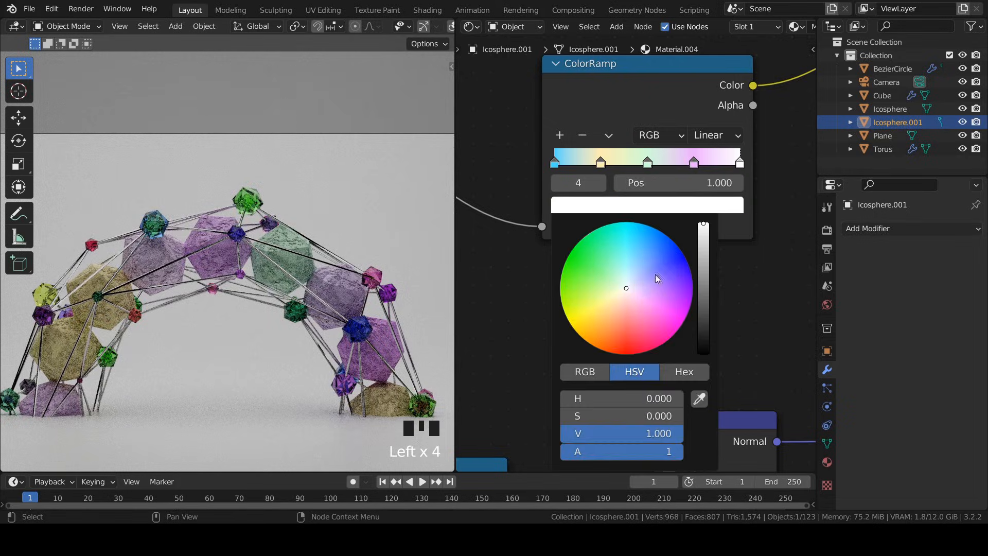
pyautogui.click(628, 316)
pyautogui.scroll(6, 308, 239)
pyautogui.hotkey('ctrl', 's')
pyautogui.click(648, 205)
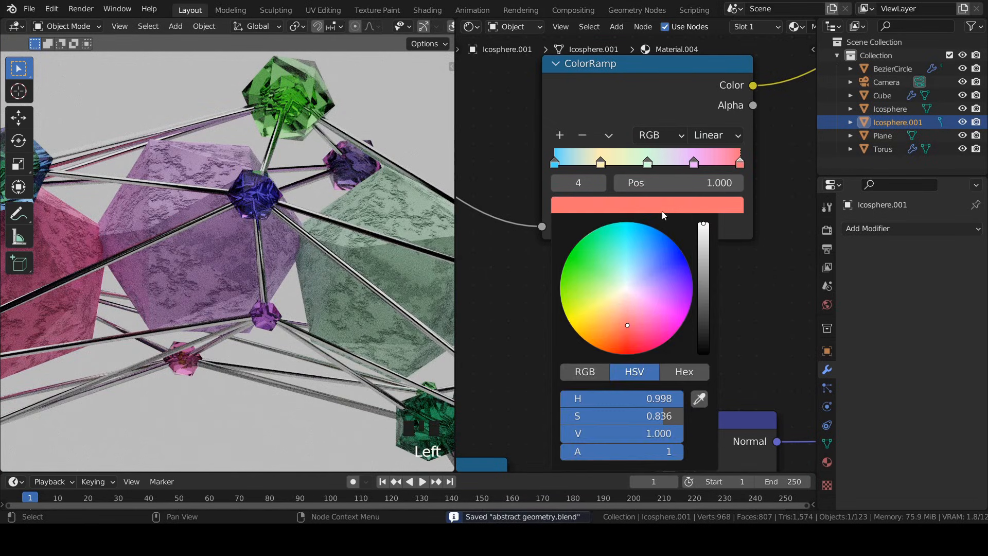
pyautogui.click(619, 308)
pyautogui.scroll(-7, 301, 258)
pyautogui.scroll(6, 300, 255)
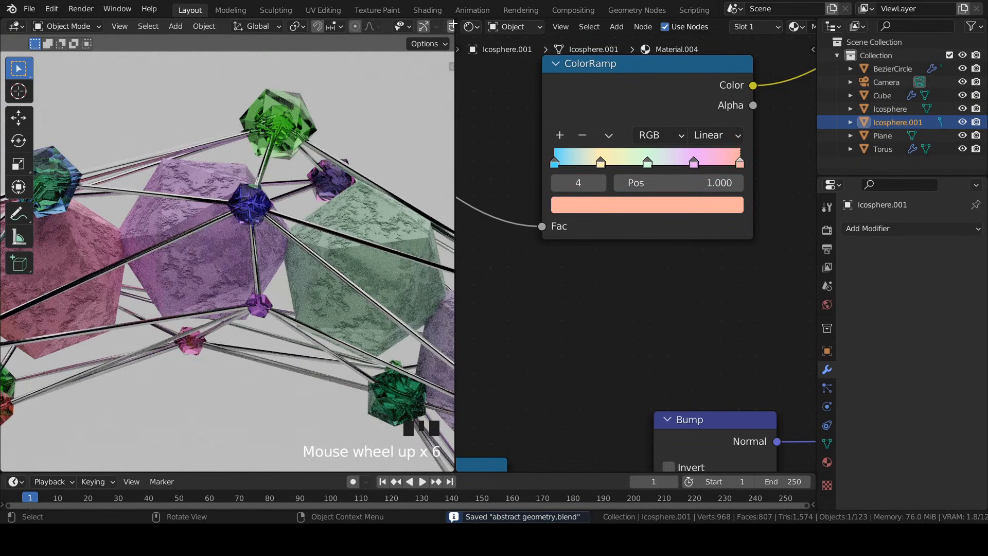
# - Close the node editor area so the 3D viewport takes its space and shows the whole camera frame
pyautogui.moveTo(455, 19); pyautogui.dragTo(505, 24)
pyautogui.scroll(-6, 413, 238)
pyautogui.scroll(-2, 414, 237)
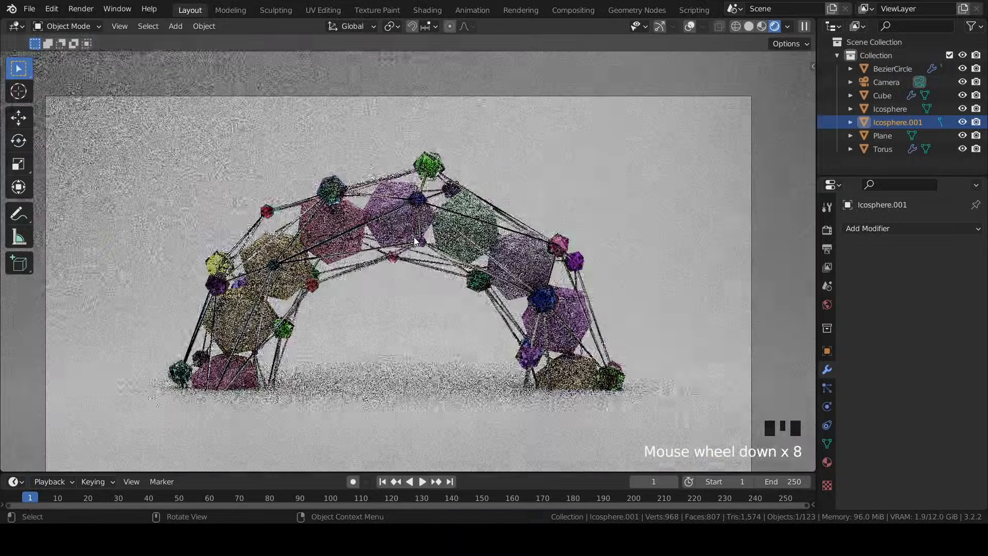
pyautogui.scroll(-2, 503, 206)
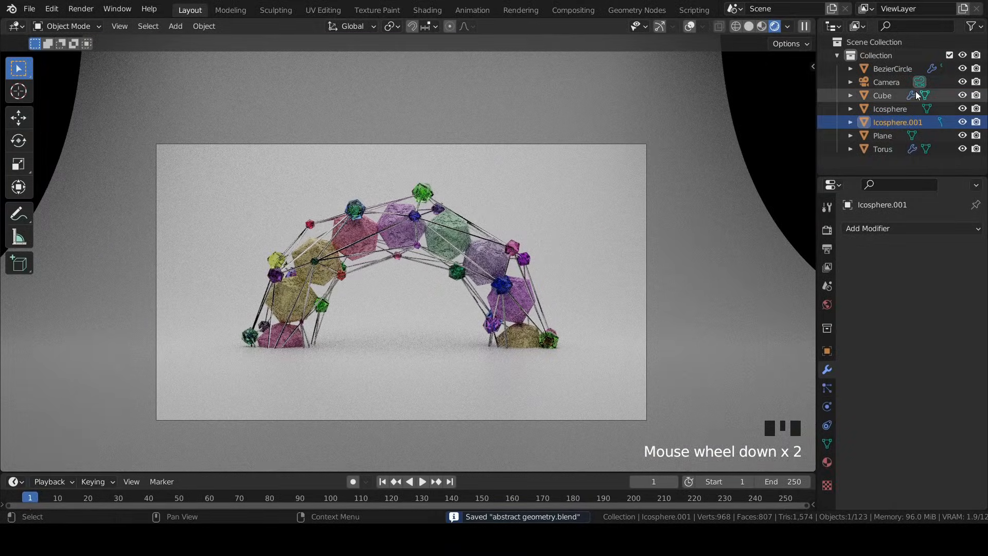
# - Set the Camera's focal length to 66 mm
pyautogui.click(899, 83)
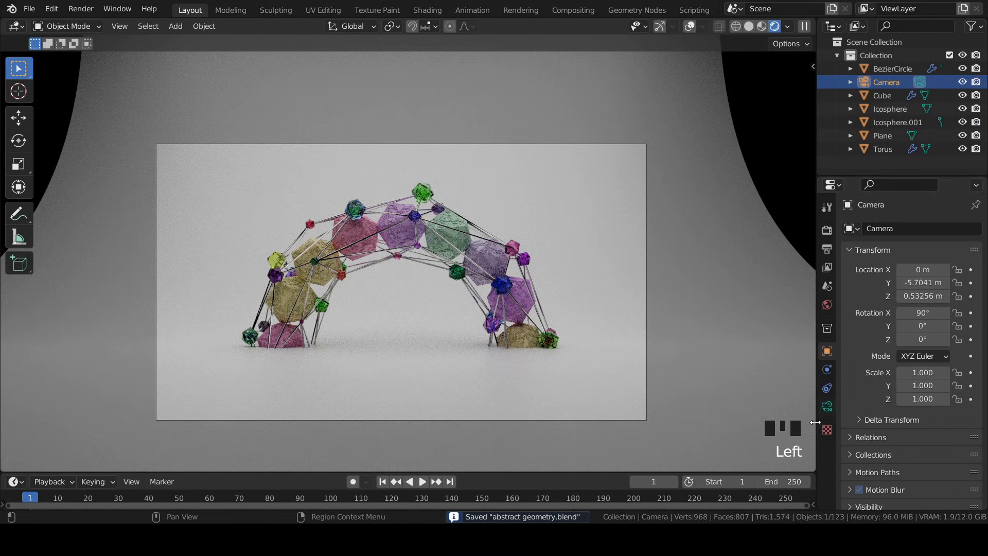
pyautogui.click(827, 406)
pyautogui.moveTo(929, 290)
pyautogui.mouseDown()
pyautogui.moveTo(960, 290)
pyautogui.moveTo(945, 291)
pyautogui.mouseUp()
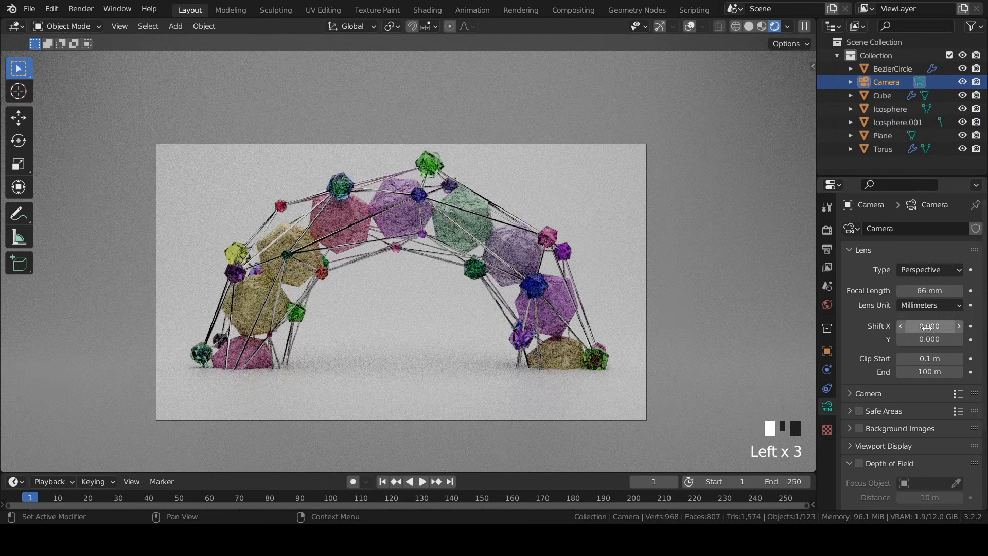
pyautogui.scroll(-1, 523, 179)
# - Raise the Camera to a Z location of 0.57256 m
pyautogui.click(827, 350)
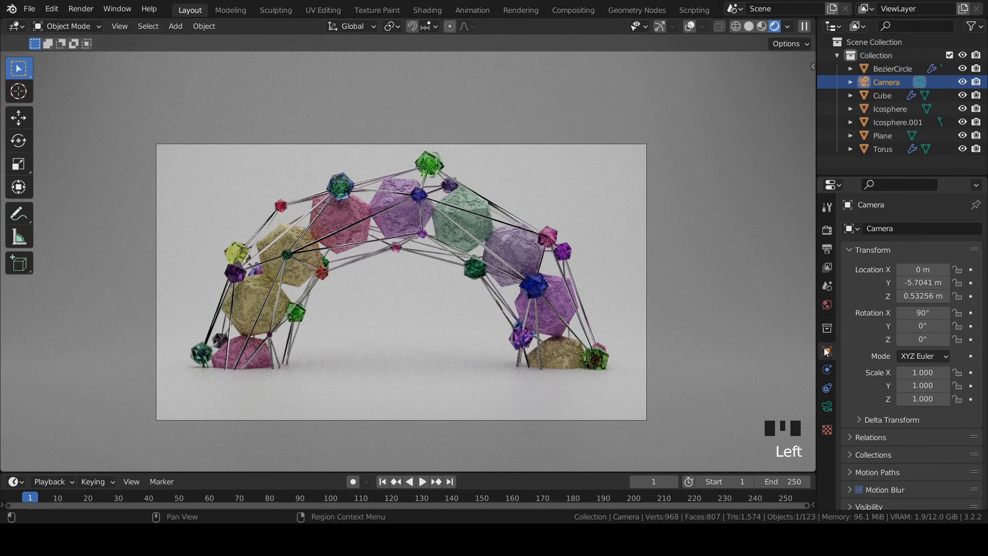
pyautogui.moveTo(922, 296); pyautogui.dragTo(929, 296)
pyautogui.scroll(-1, 218, 235)
# - Render the still image and show the result in the Rendering workspace
pyautogui.click(78, 10)
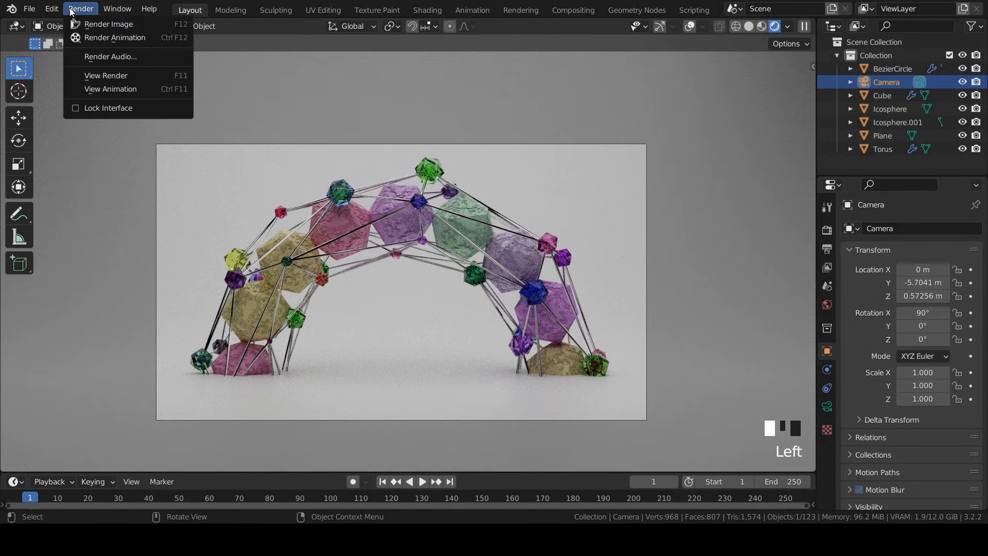
pyautogui.click(96, 25)
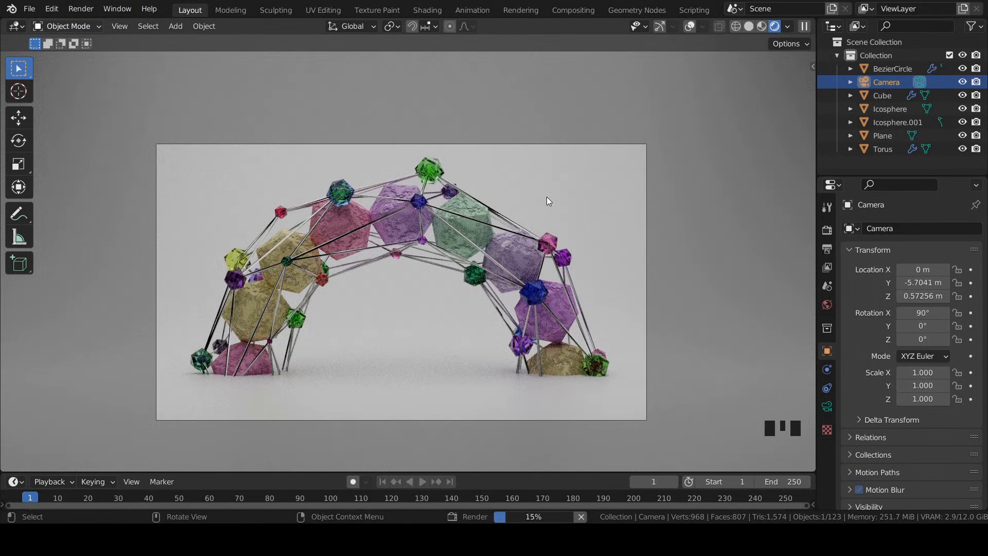
pyautogui.click(520, 10)
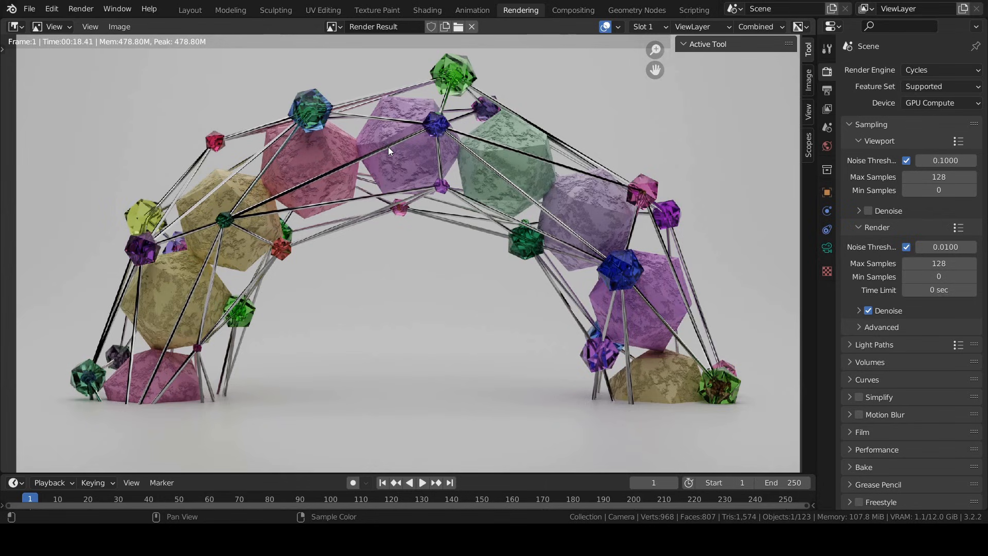
# - Examine the rendered arch's spheres and wireframe up close and as a whole, and return to the Layout workspace
pyautogui.scroll(1, 402, 196)
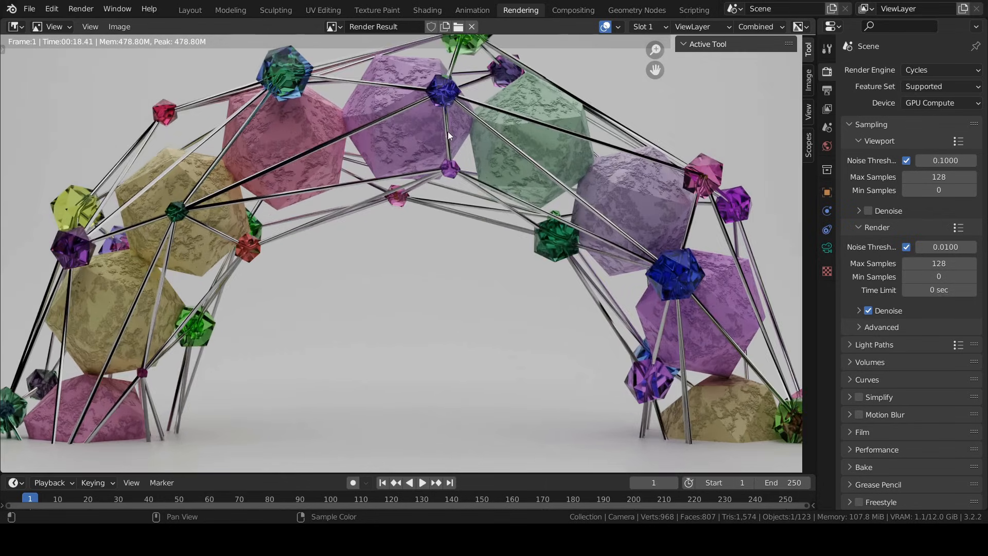
pyautogui.scroll(-4, 471, 125)
pyautogui.scroll(4, 446, 156)
pyautogui.scroll(-2, 446, 157)
pyautogui.scroll(-1, 446, 156)
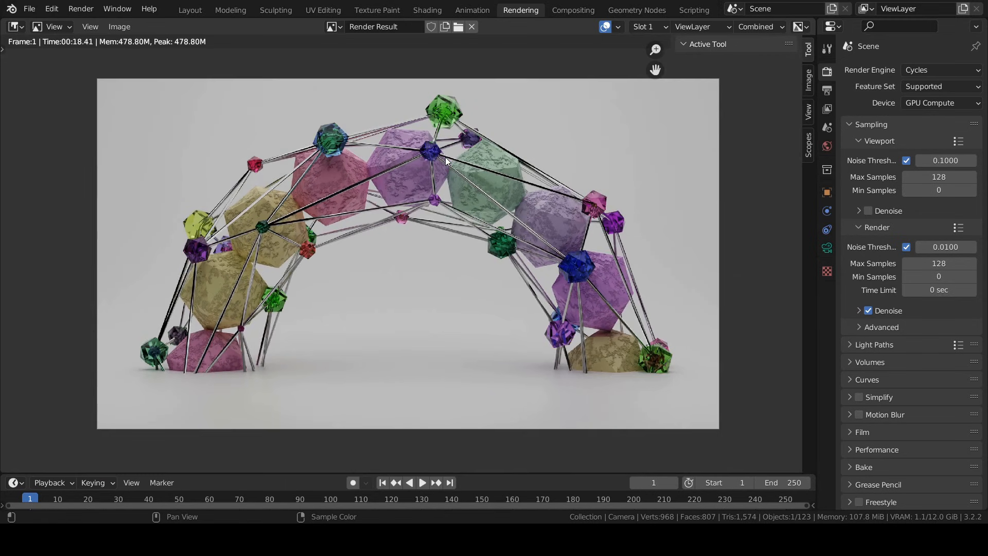
pyautogui.scroll(1, 239, 237)
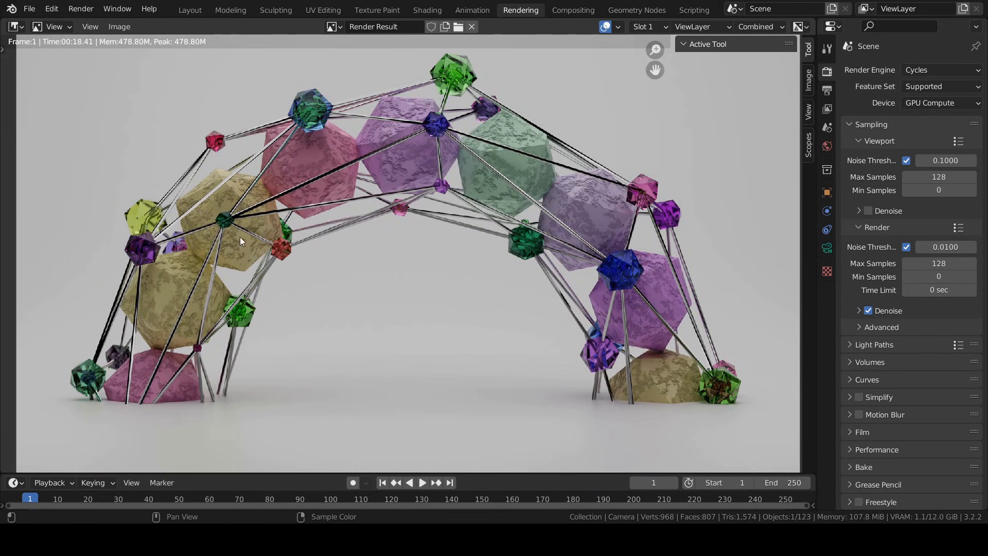
pyautogui.click(186, 11)
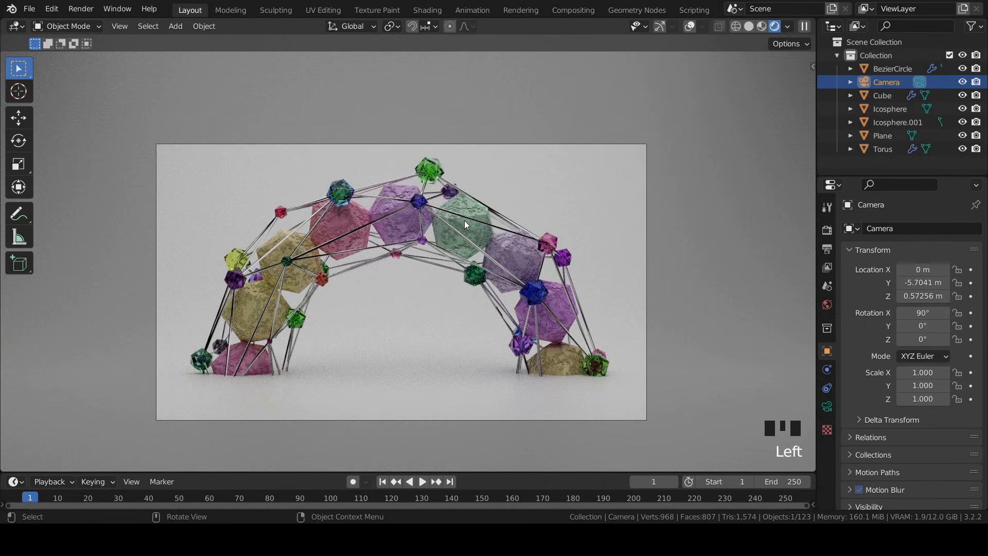